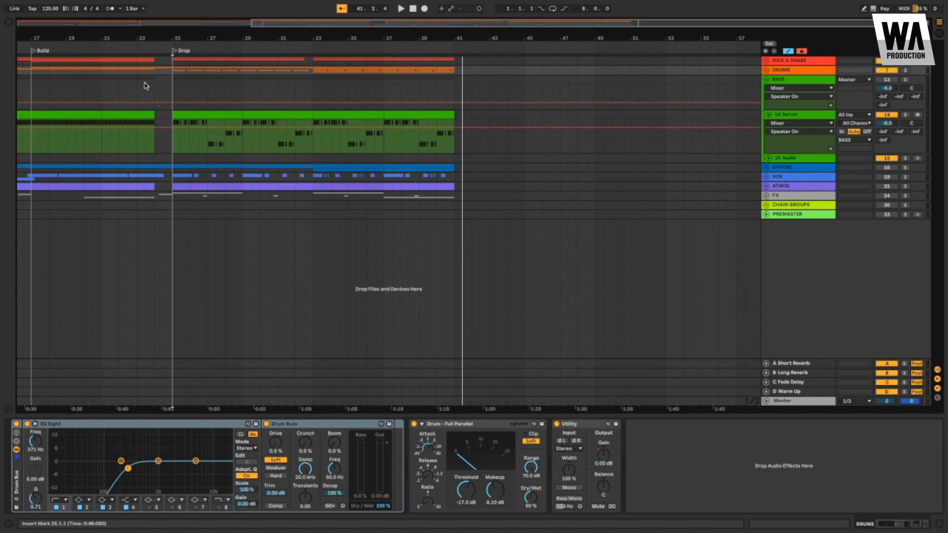
Step: Loop bars 17 to 21 of the Build on the Serum track, play them, and activate the BASS group
scroll(262, 168, "left", 8)
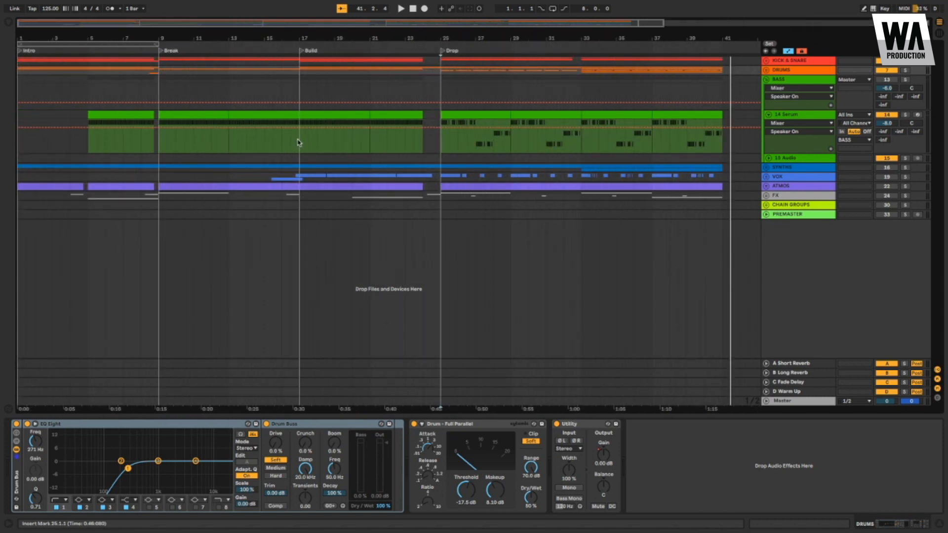
left_click_drag(369, 146, 299, 152)
key("ctrl+l")
key("space")
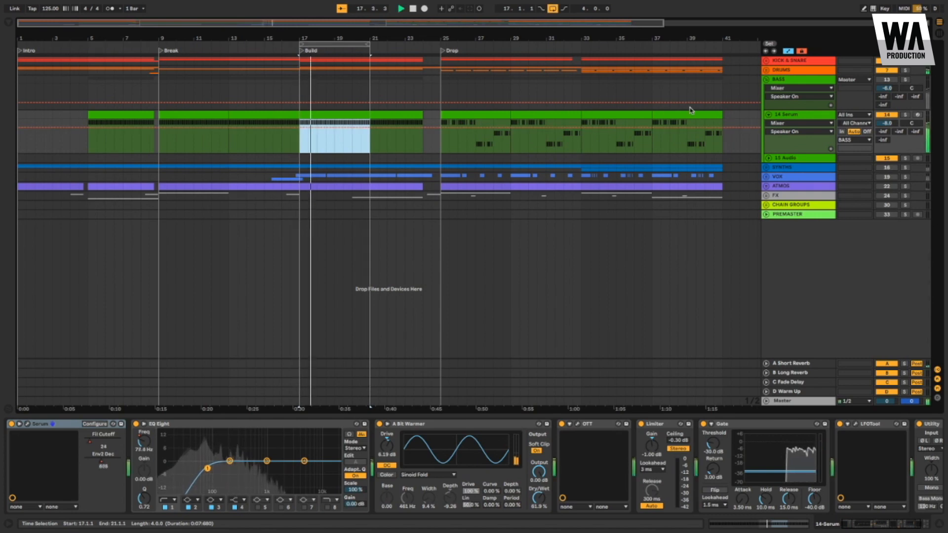
left_click(886, 79)
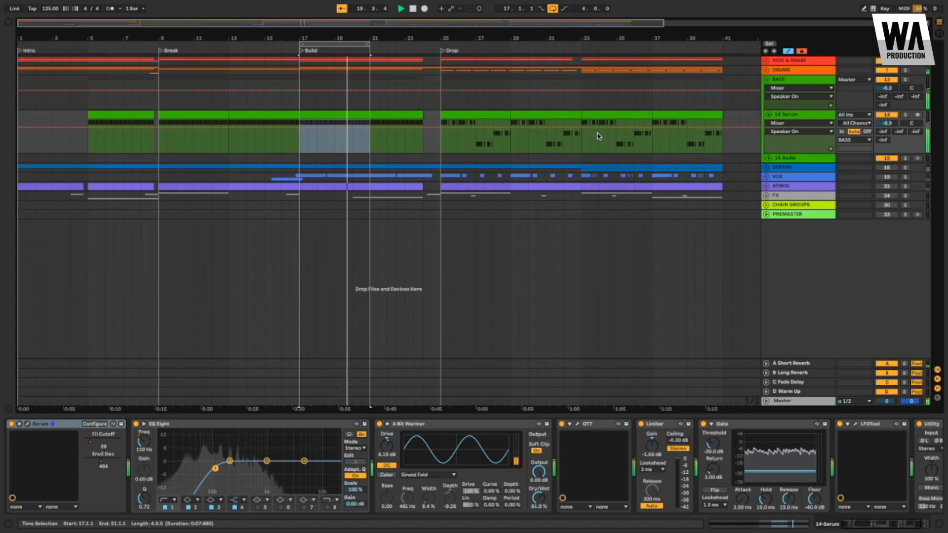
Step: Open the Serum clip at the start of the Break and display its MIDI Ctrl pitch bend envelope
double_click(339, 117)
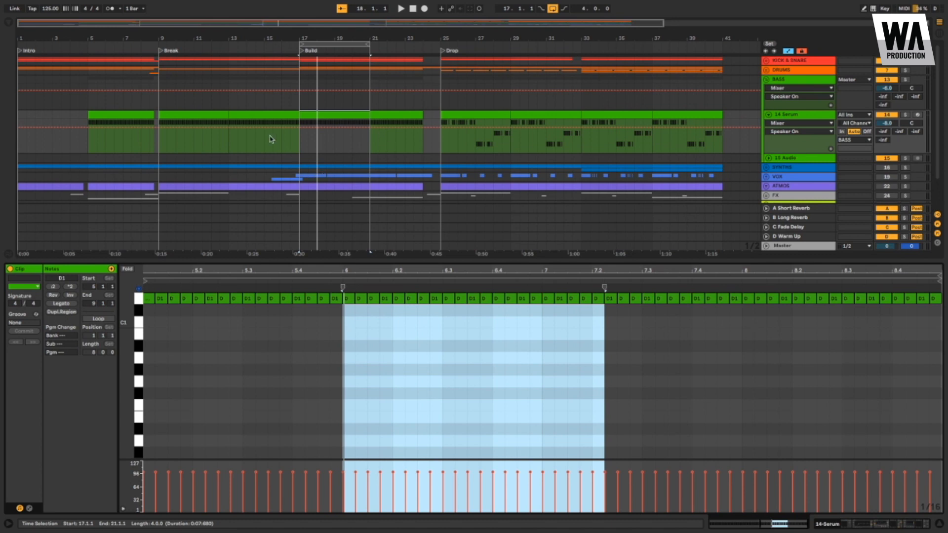
left_click(214, 115)
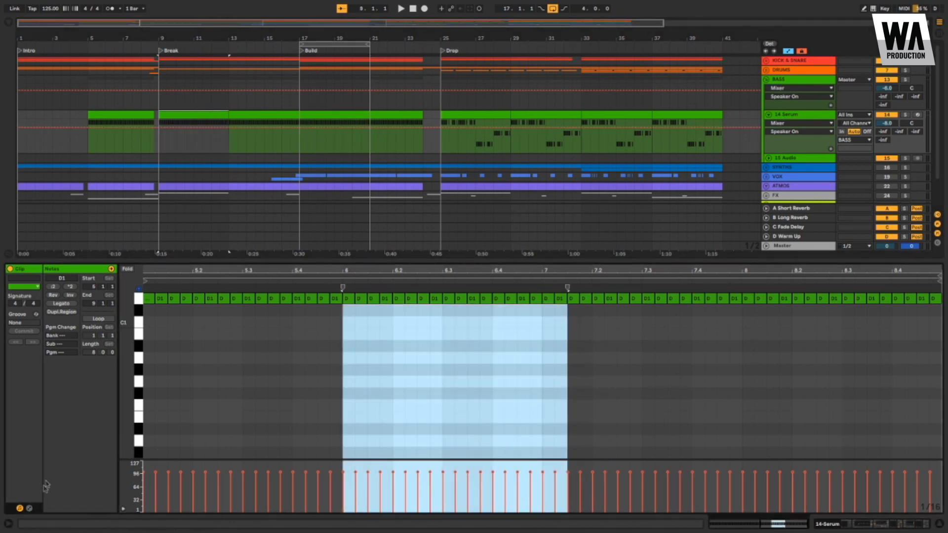
left_click(29, 508)
left_click(147, 278)
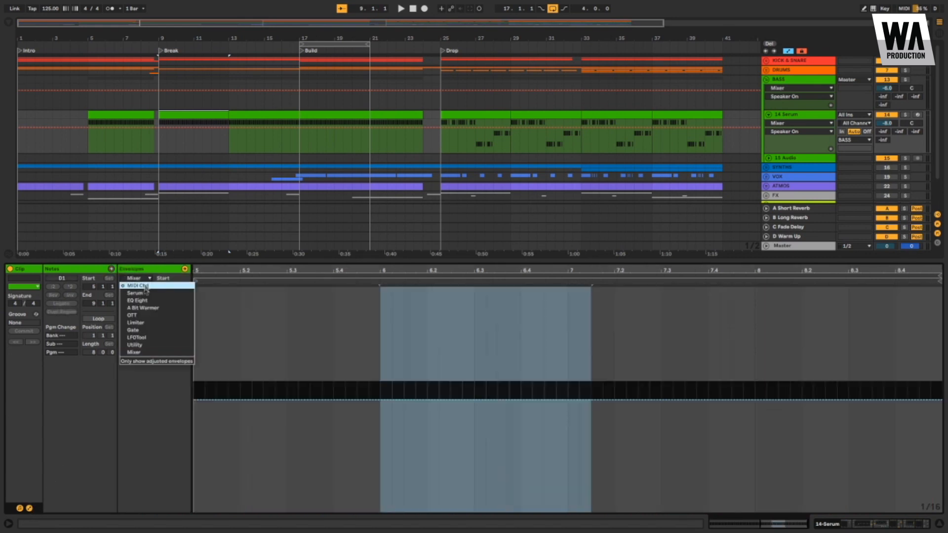
left_click(145, 285)
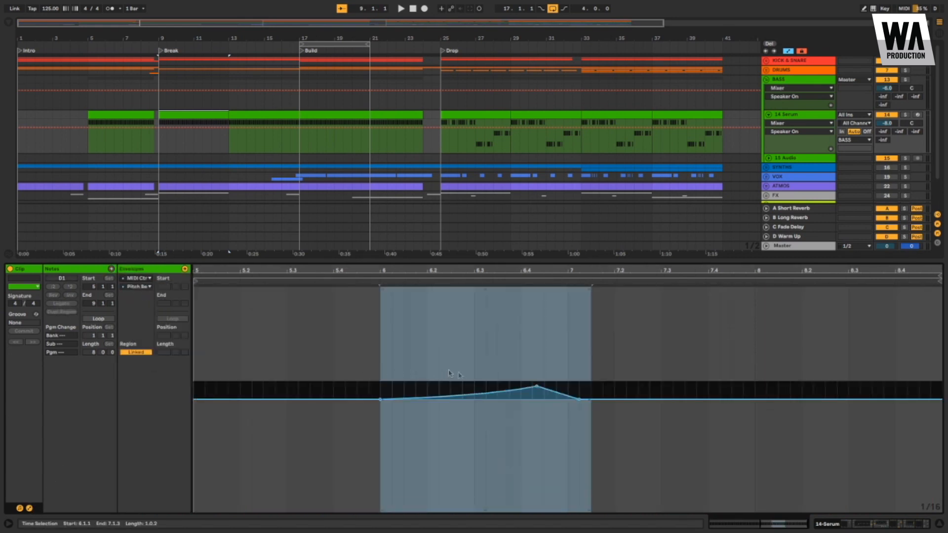
Step: Play the arrangement from the start of the Break at bar 9
left_click(87, 140)
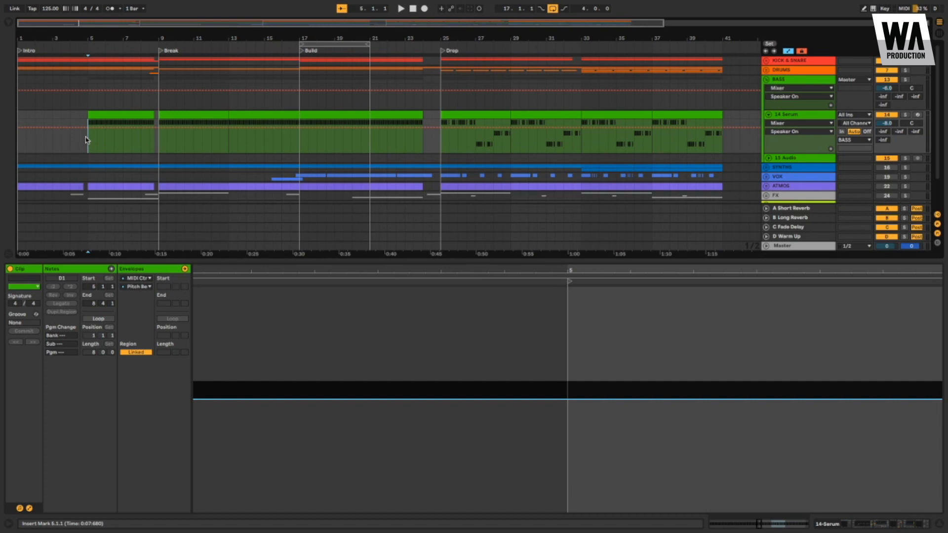
left_click(162, 141)
key("space")
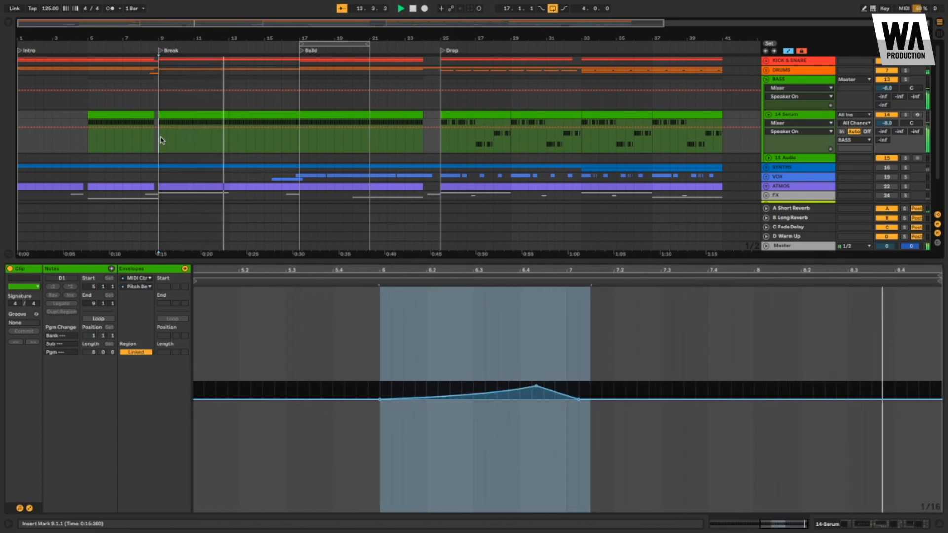
Step: Open the first Serum clip of the Drop and show its notes in place of its envelopes
scroll(318, 153, "right", 2)
scroll(318, 153, "down", 1)
scroll(317, 157, "right", 2)
scroll(317, 158, "up", 1)
scroll(317, 158, "left", 2)
scroll(317, 157, "right", 4)
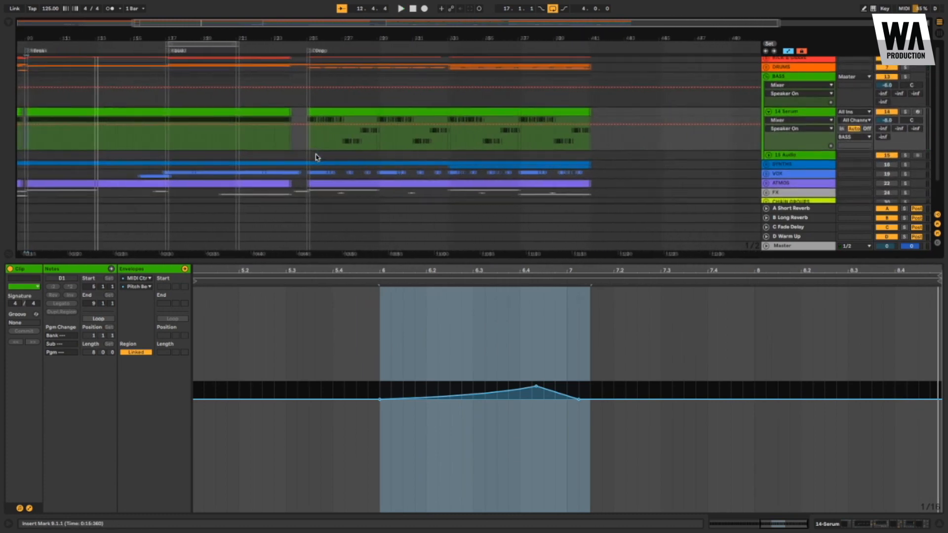
scroll(318, 158, "right", 2)
scroll(318, 158, "up", 1)
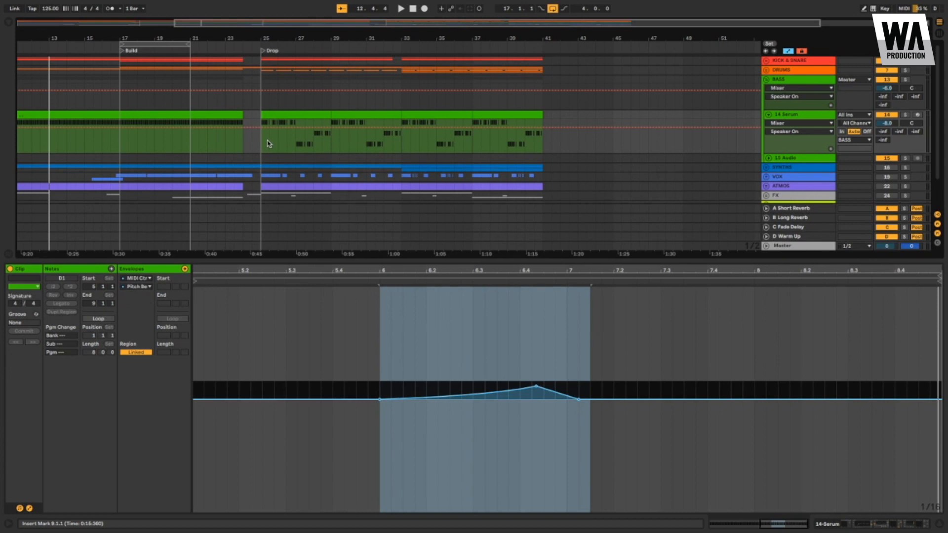
left_click(269, 143)
left_click(300, 114)
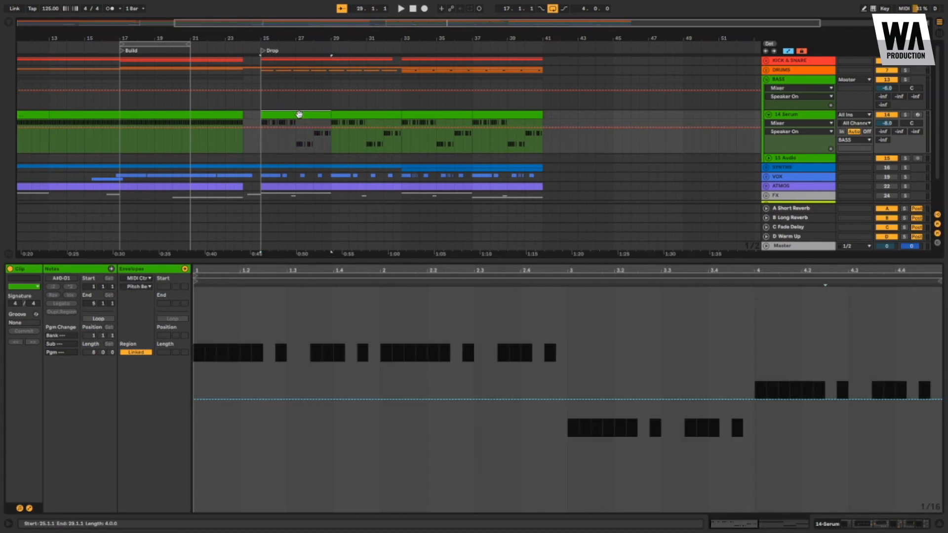
left_click(29, 508)
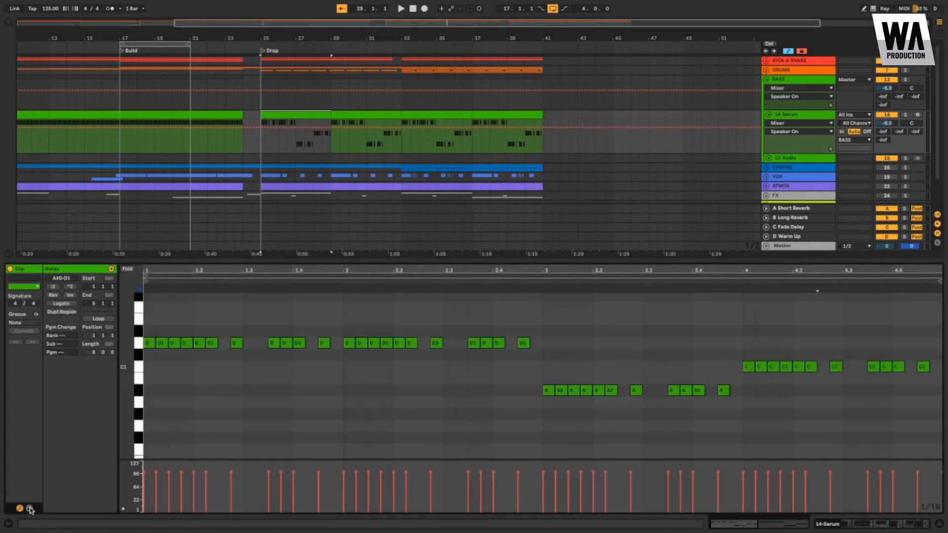
Step: Audition the opening D1, A#0 and C1 notes in the first Drop clip
left_click(547, 390)
left_click(747, 367)
left_click(152, 343)
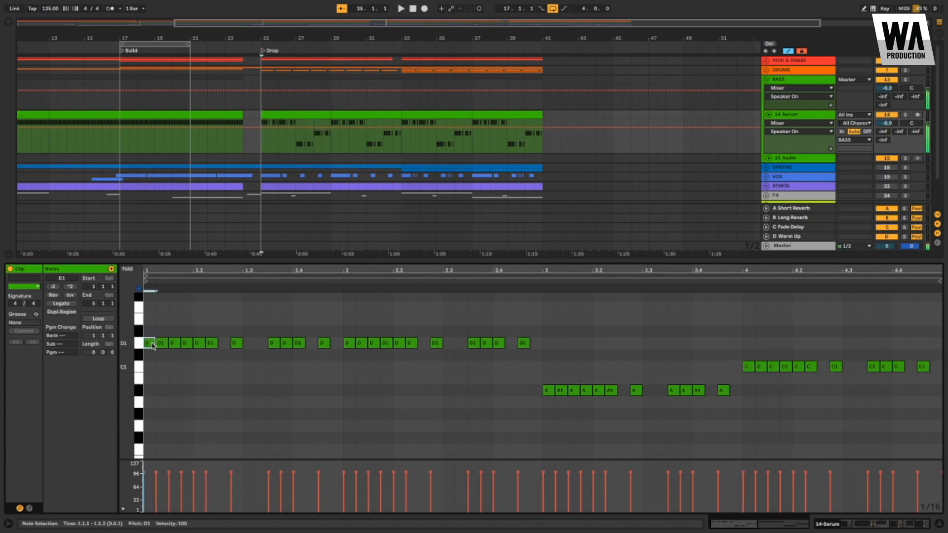
left_click(547, 391)
left_click(747, 367)
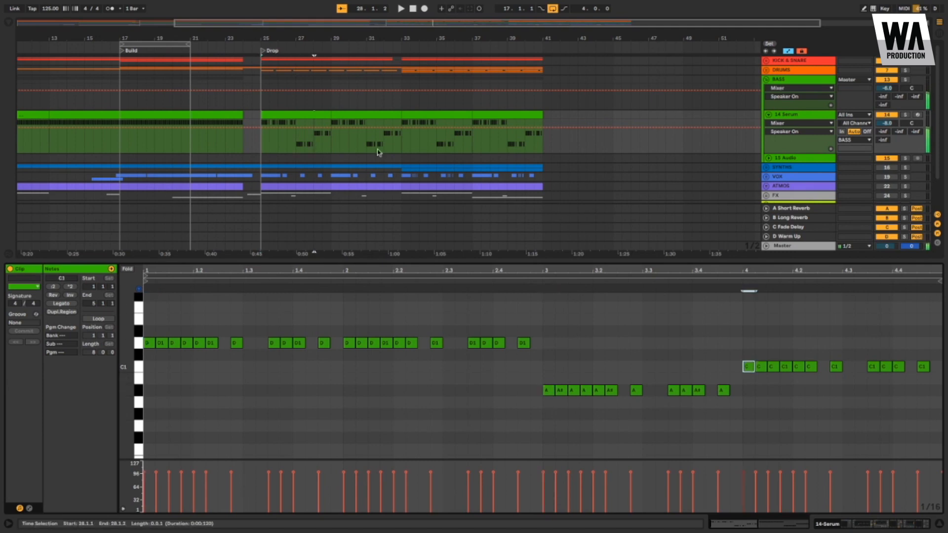
Step: Loop the first Drop clip over bars 25 to 29 and play it
left_click(304, 114)
key("ctrl+l")
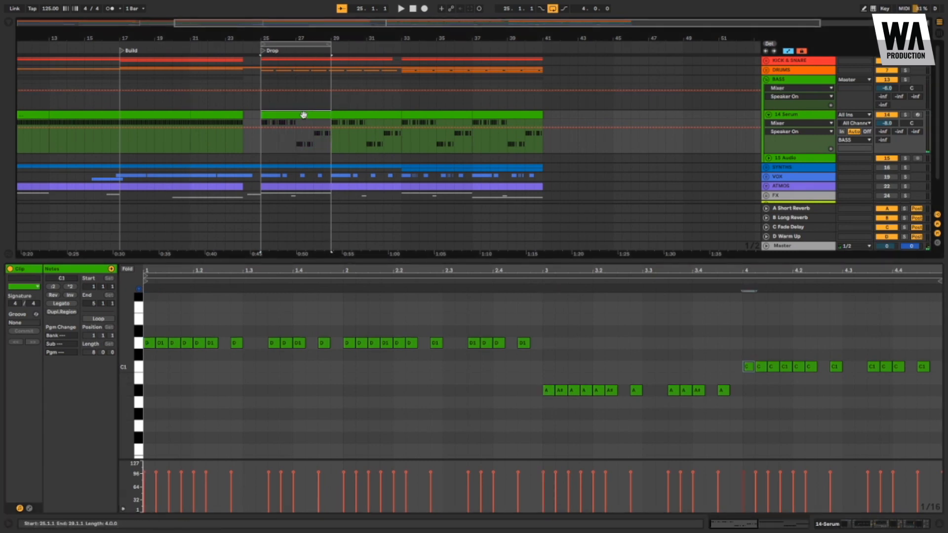
key("space")
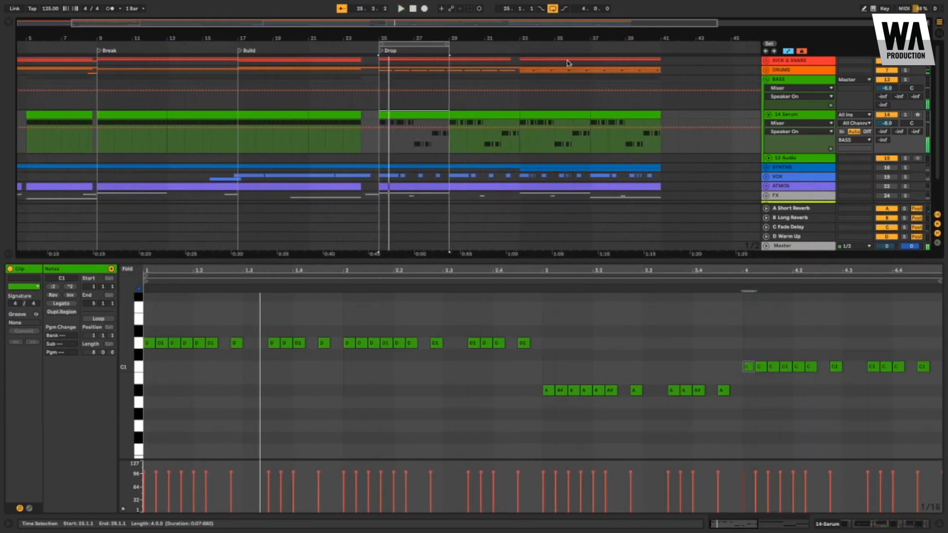
Step: Open the Serum synth window of the bass track, reposition it, and play the track soloed
left_click(809, 119)
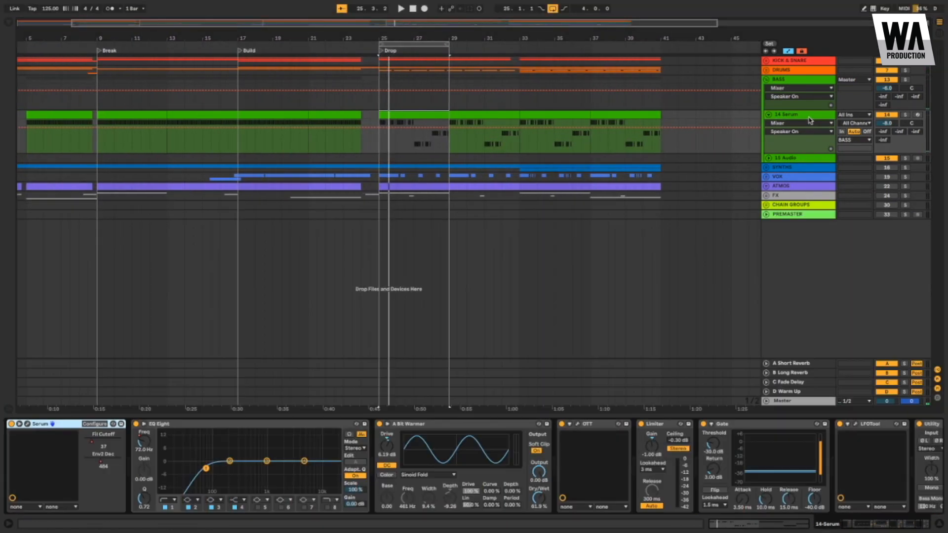
left_click(27, 424)
left_click_drag(418, 171, 481, 120)
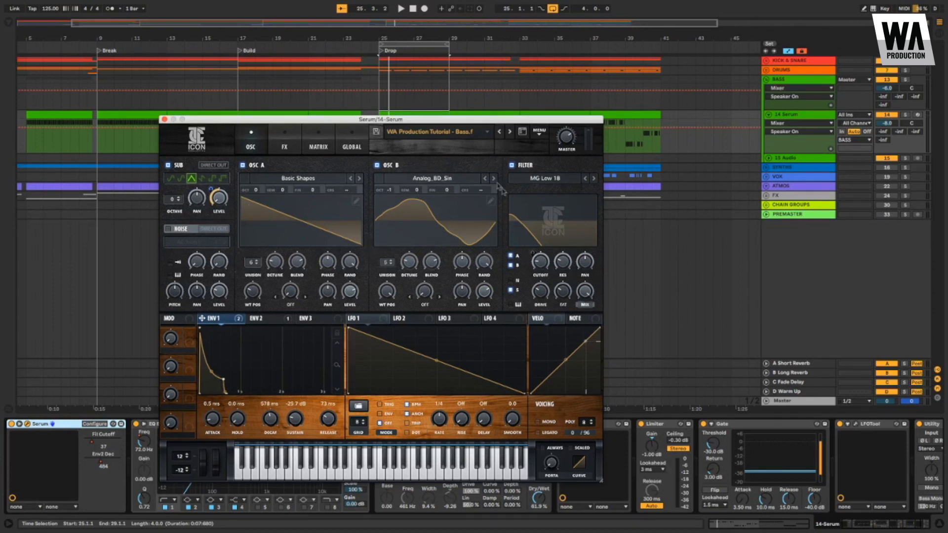
left_click(905, 115)
key("space")
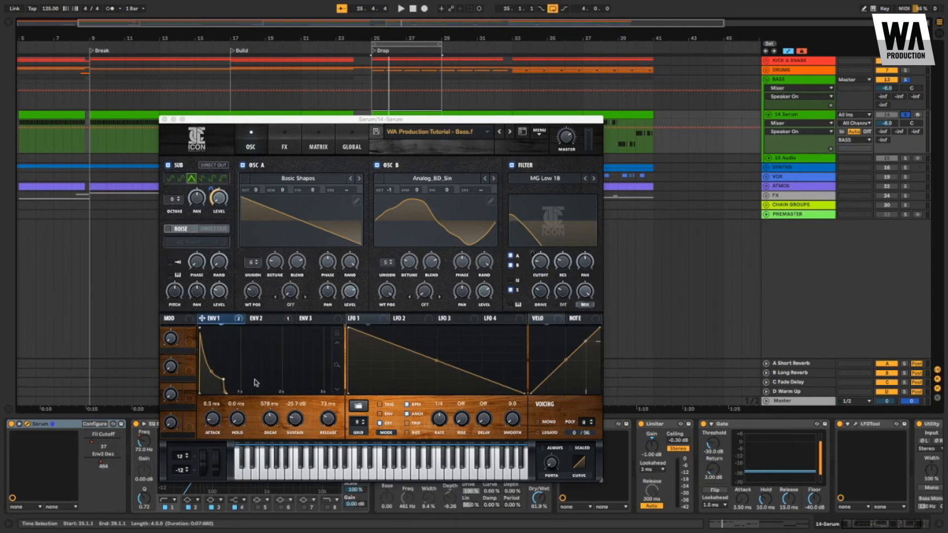
Step: Display ENV 2 in Serum and set its filter cutoff modulation amount to 44 while the loop plays
left_click(270, 318)
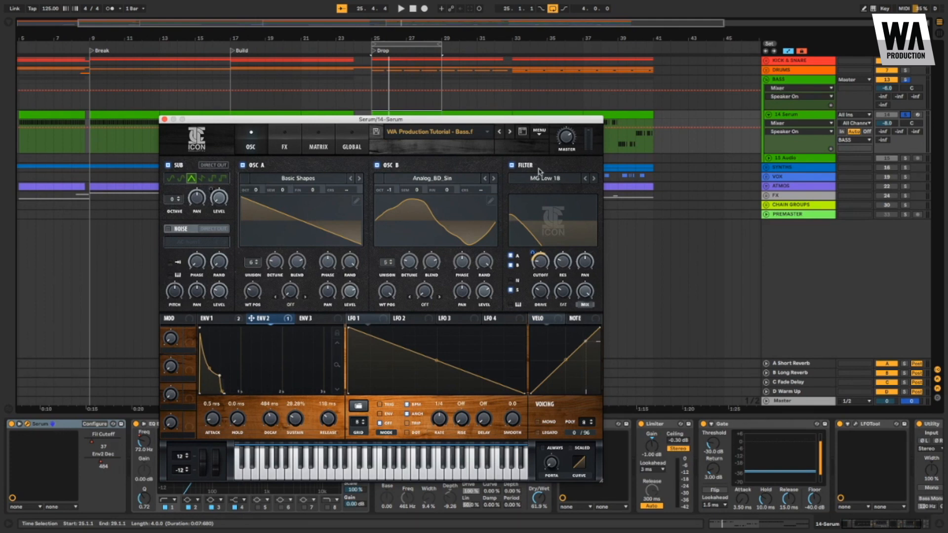
key("space")
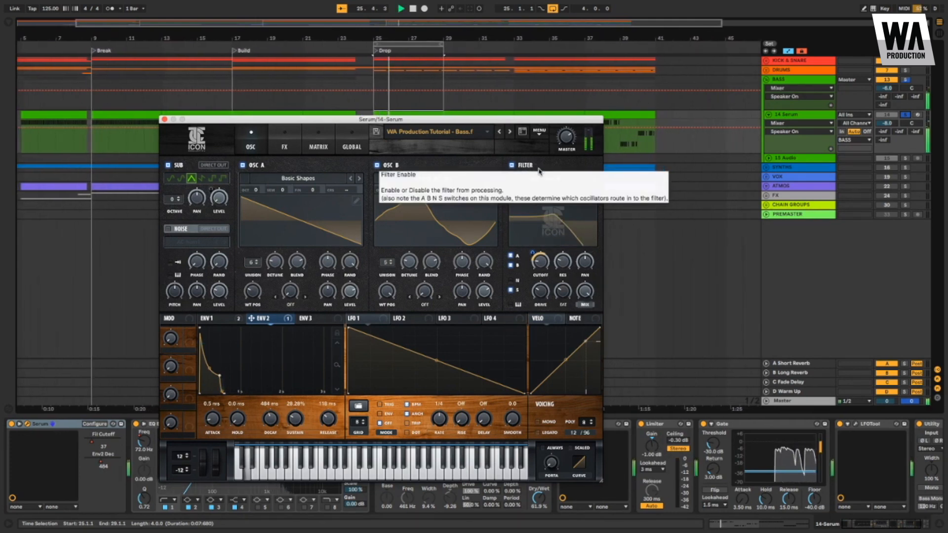
left_click_drag(533, 237, 533, 253)
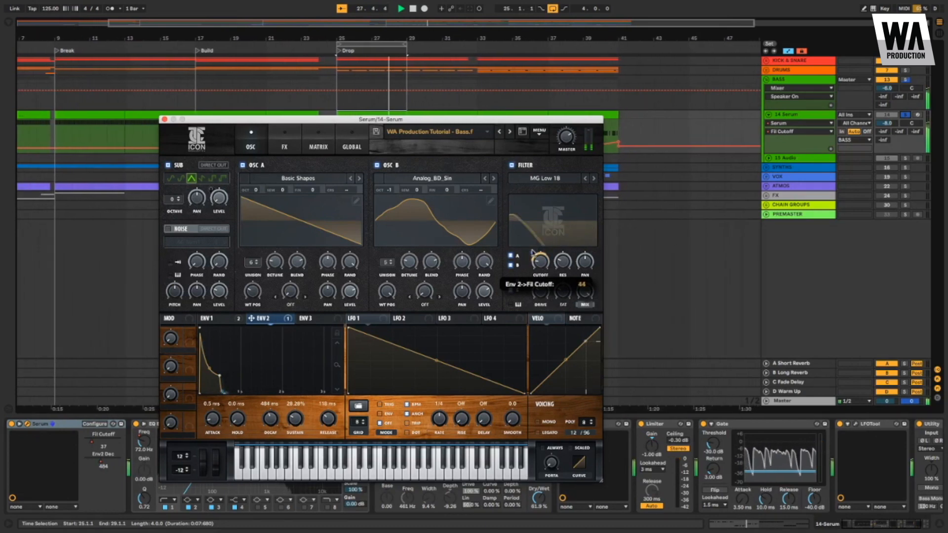
key("space")
Step: Display ENV 1 and compare the looped bass with the sub oscillator switched off and on
left_click(229, 318)
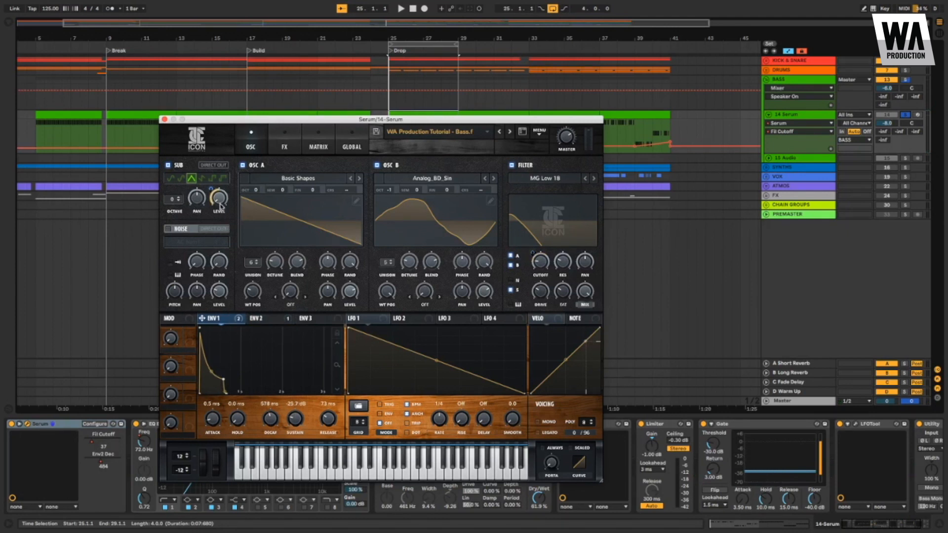
mouse_move(219, 206)
left_click(168, 166)
key("space")
left_click(168, 166)
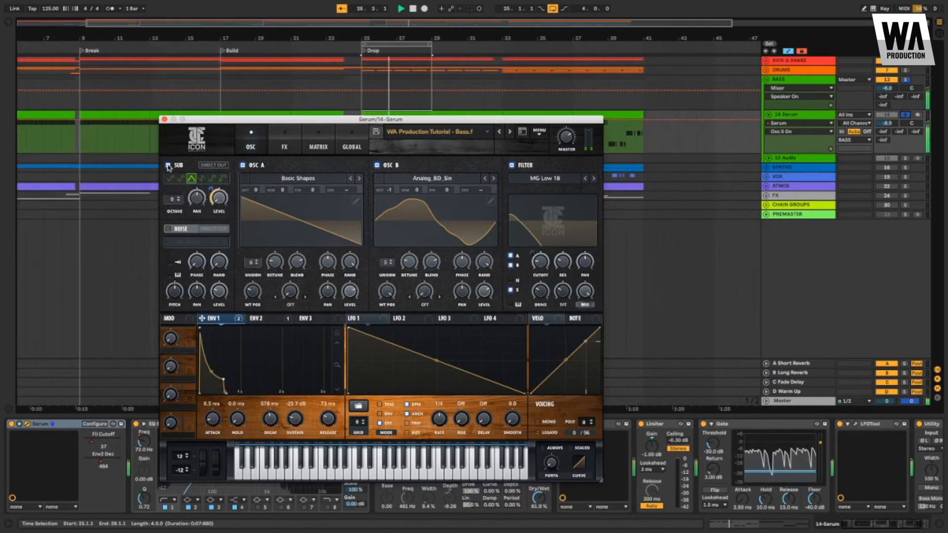
key("space")
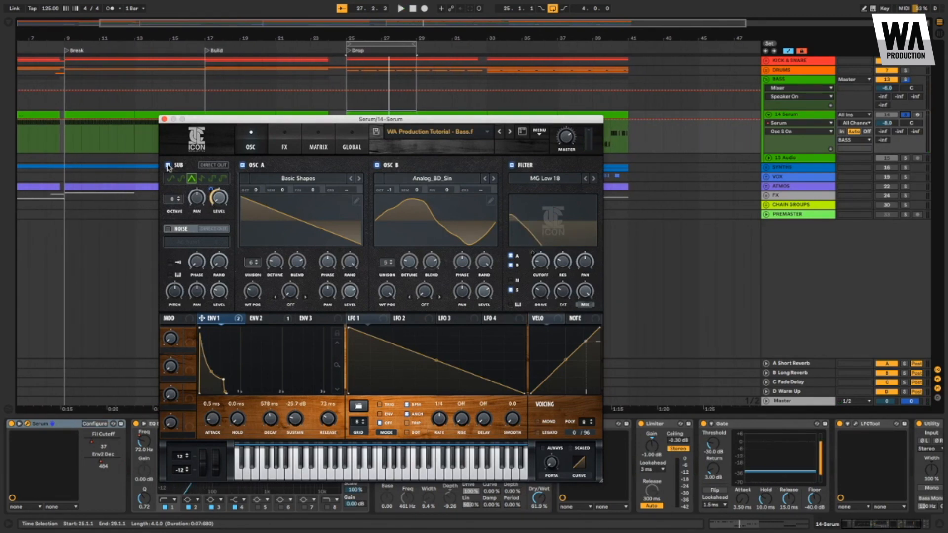
Step: Examine Serum's effects, including the Dimension size and mix and the distortion drive, and return to the oscillators
left_click(291, 141)
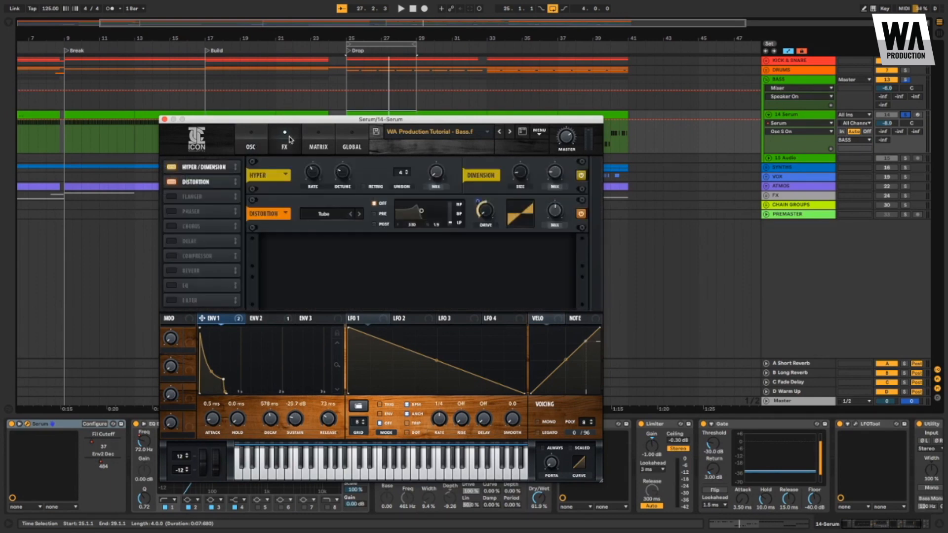
left_click(520, 172)
left_click(554, 172)
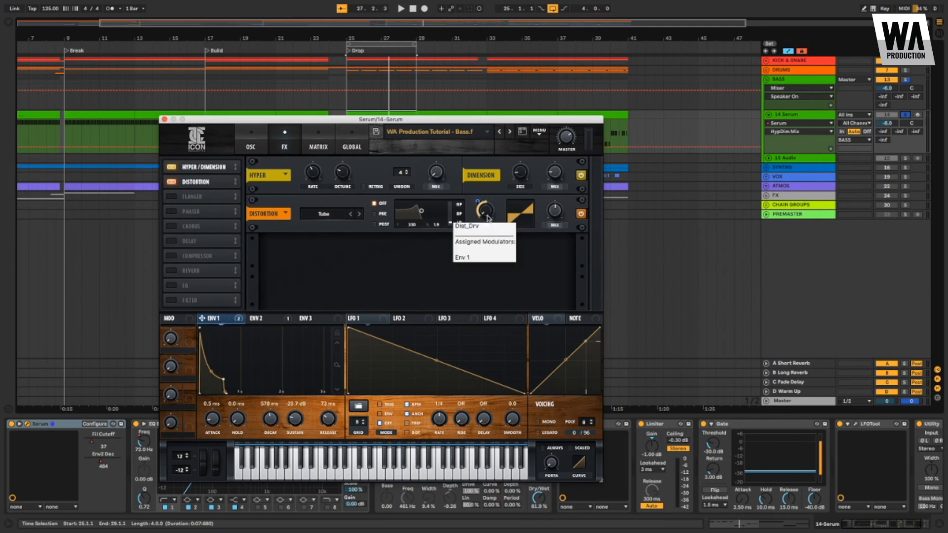
left_click(250, 143)
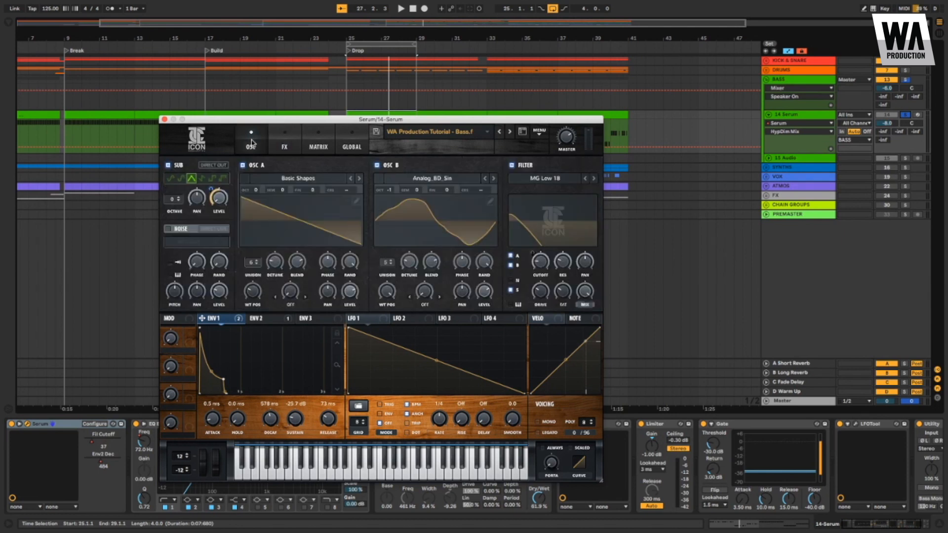
Step: Move the Serum window clear of the tracks, display the Fil Cutoff automation, and play from the Build
left_click_drag(427, 126, 431, 207)
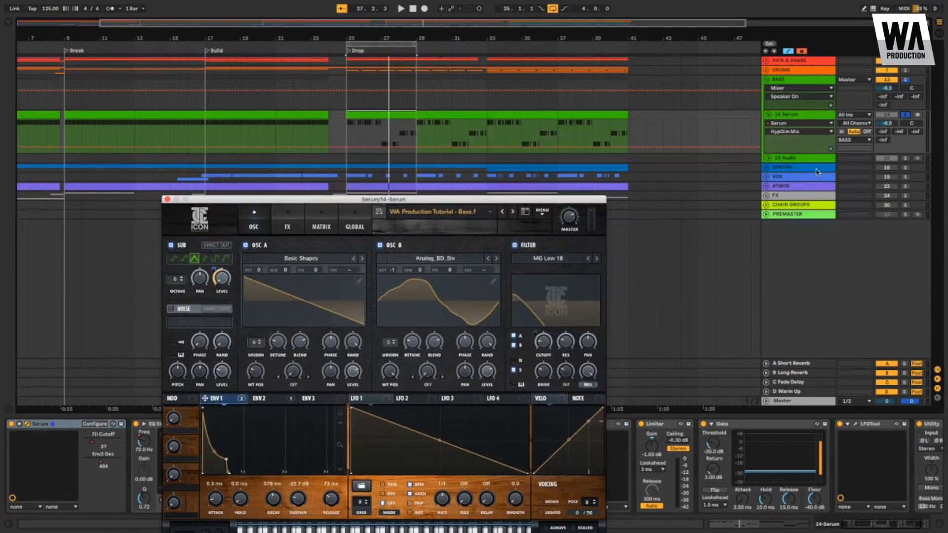
left_click(800, 131)
left_click(787, 148)
scroll(487, 102, "left", 5)
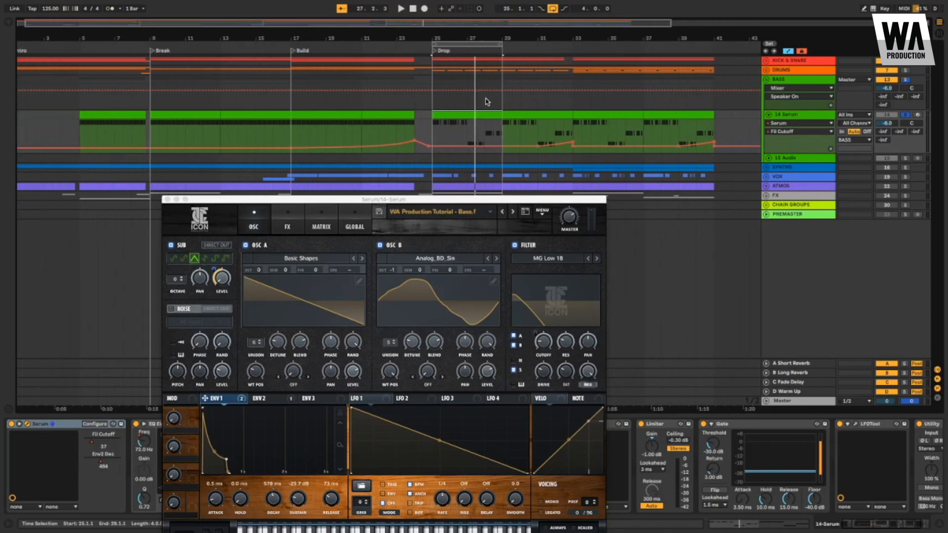
left_click(288, 133)
key("space")
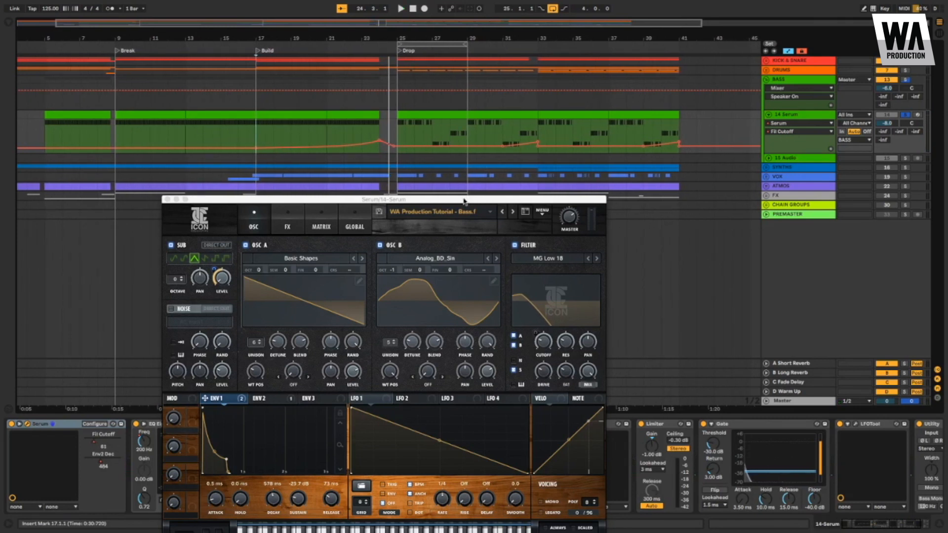
Step: Display the Serum track's Env2 Dec automation, play it from the Break, and show ENV 2 in the synth
left_click(827, 129)
left_click(799, 148)
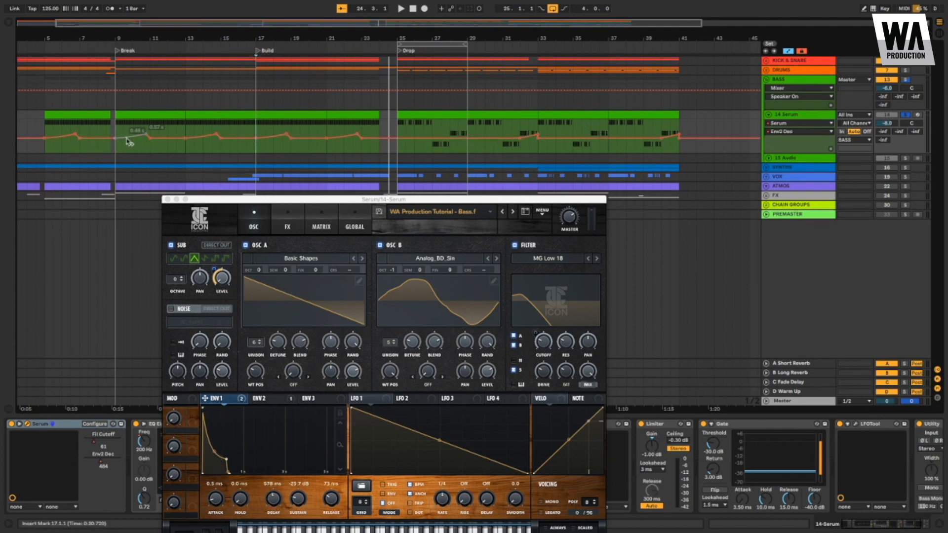
key("space")
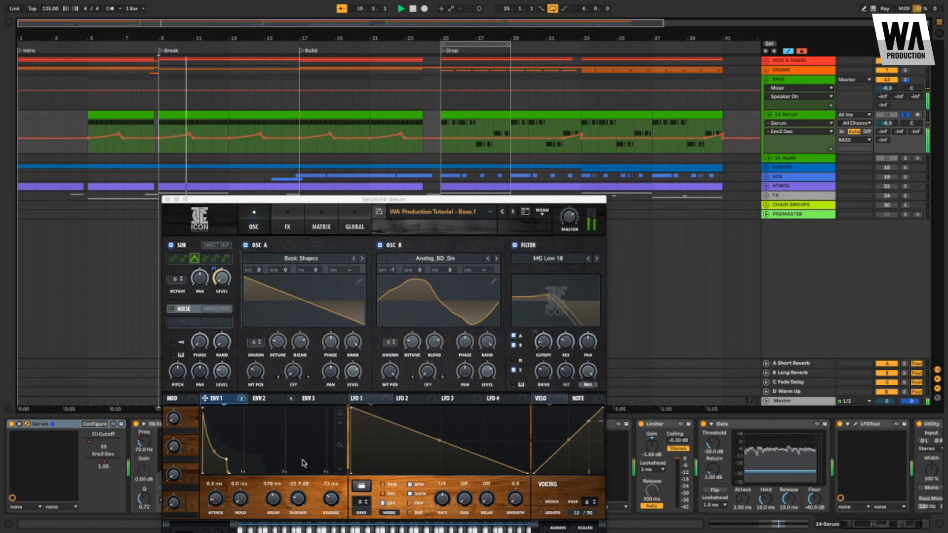
left_click(261, 398)
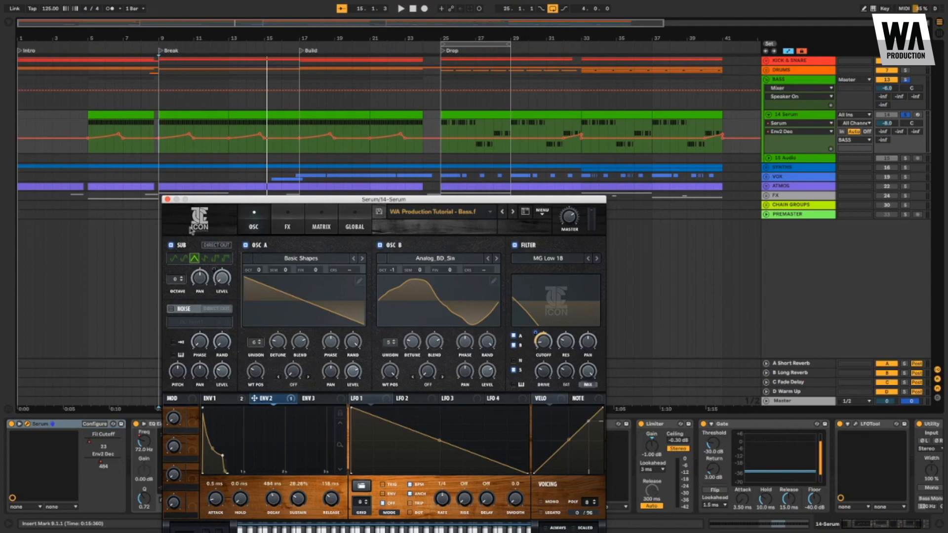
Step: Close the Serum window and display the EQ Eight 1 Frequency A automation on the Serum track
left_click(275, 218)
left_click(168, 200)
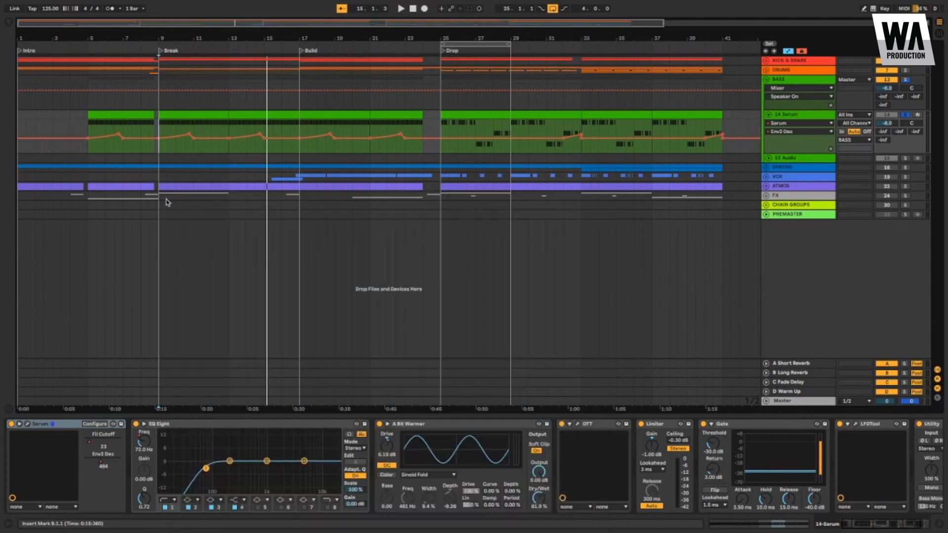
left_click(800, 123)
left_click(792, 145)
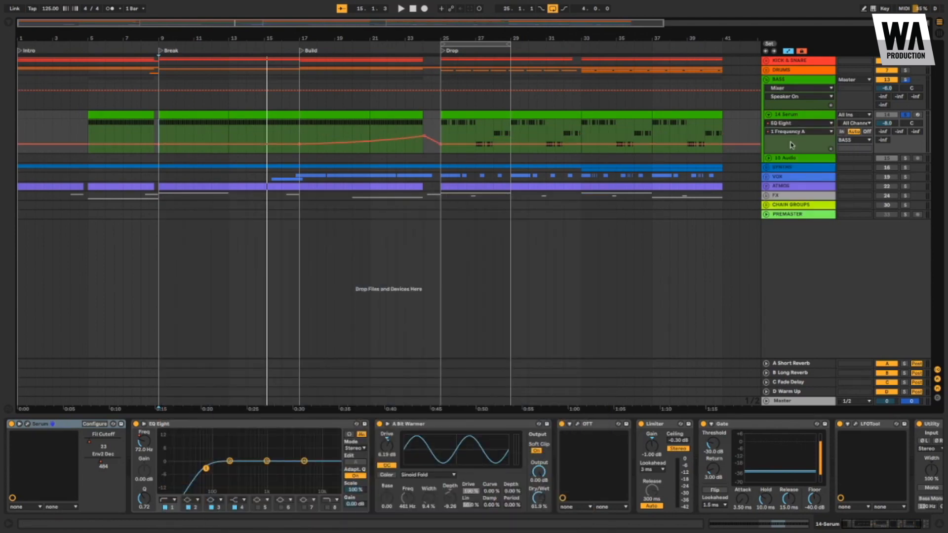
left_click(804, 117)
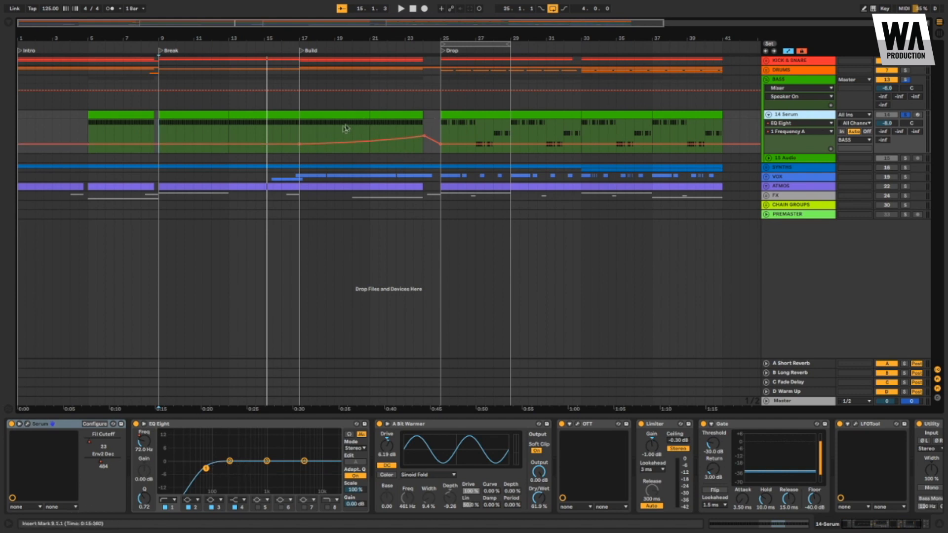
Step: Play the soloed Serum bass from the Drop and from the Build to hear its low-cut automation
left_click_drag(302, 131, 440, 127)
left_click(442, 124)
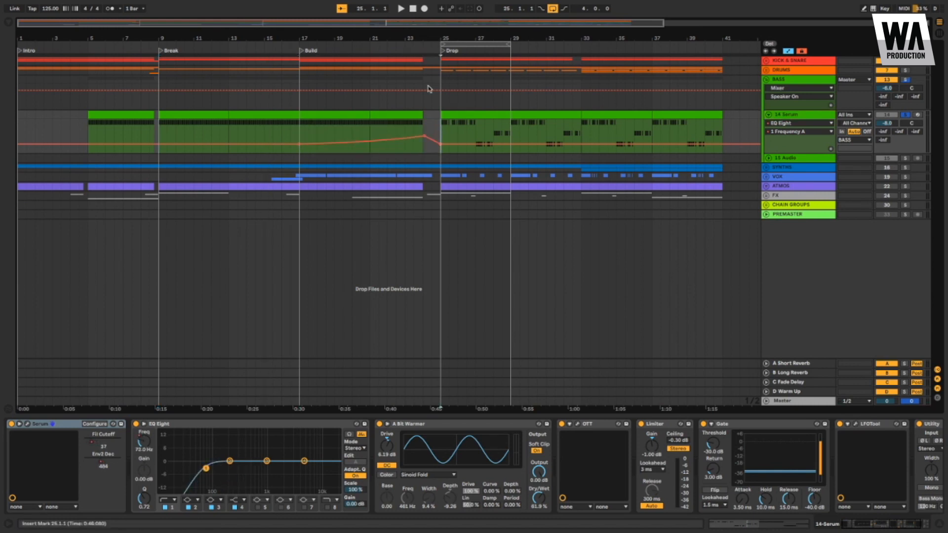
key("space")
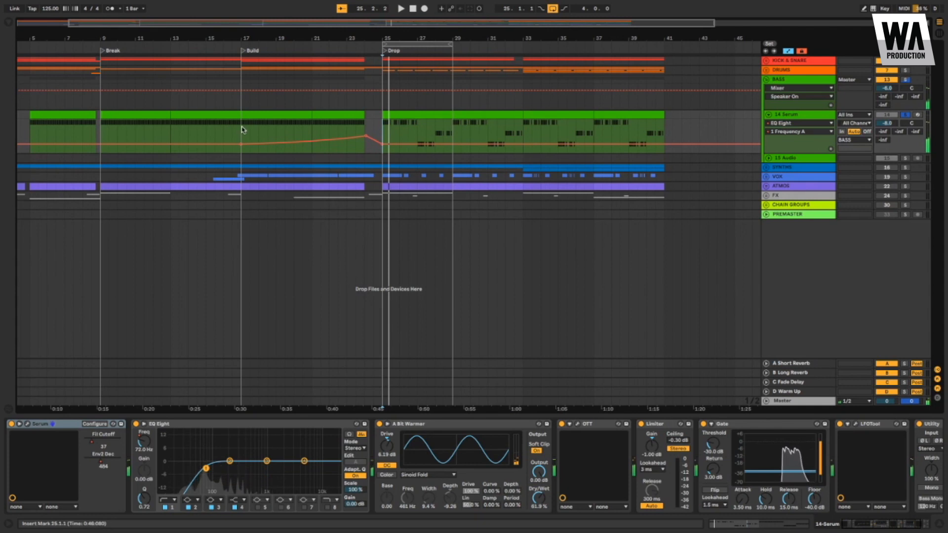
left_click(241, 130)
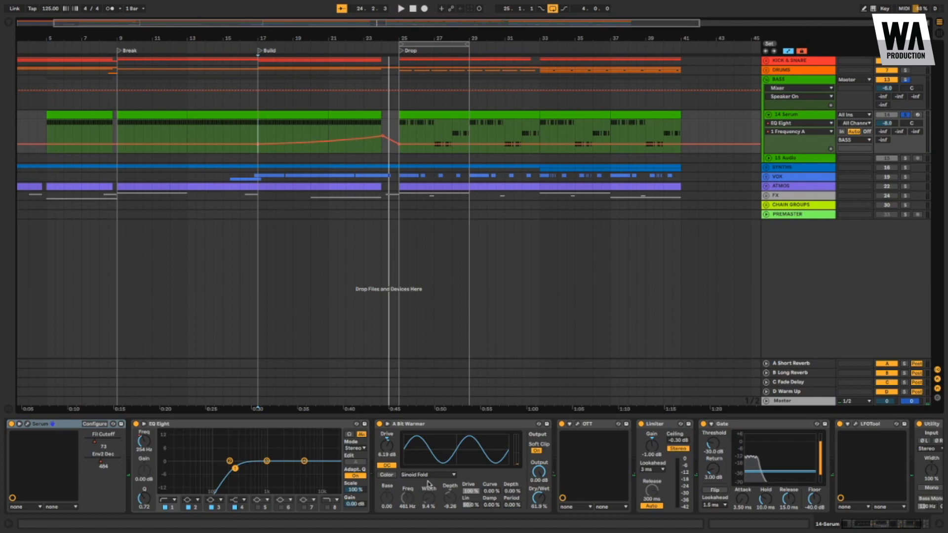
Step: Inspect the OTT settings on the Serum track, close its window, and select the Limiter
scroll(583, 489, "right", 3)
left_click(483, 424)
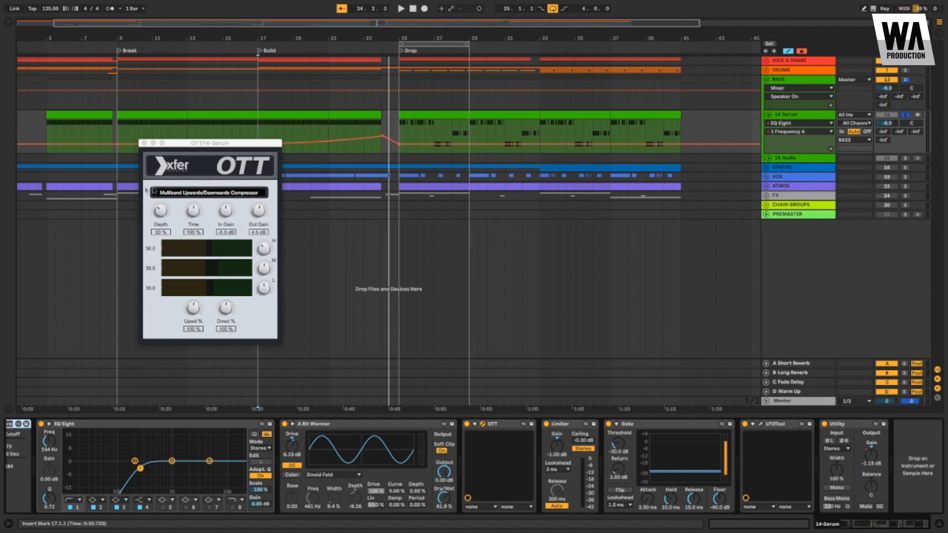
left_click(144, 143)
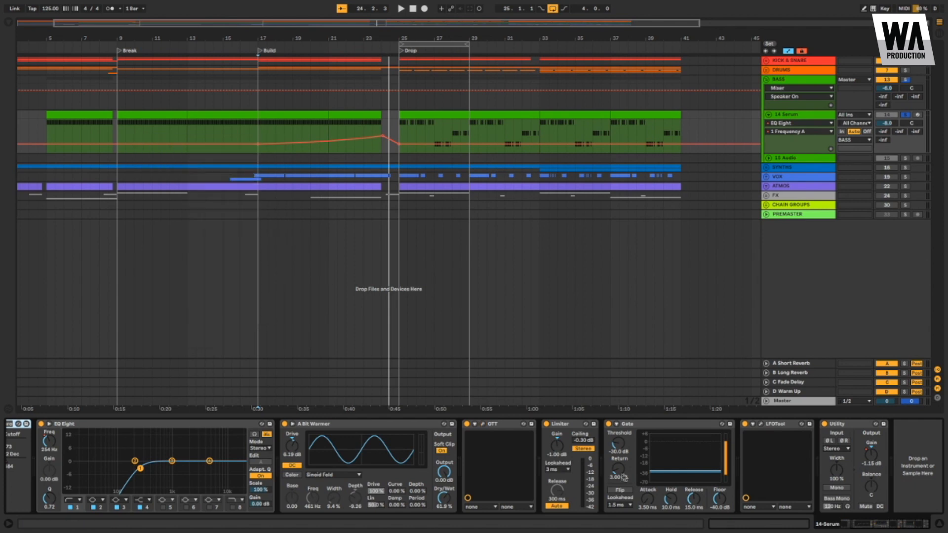
left_click(562, 425)
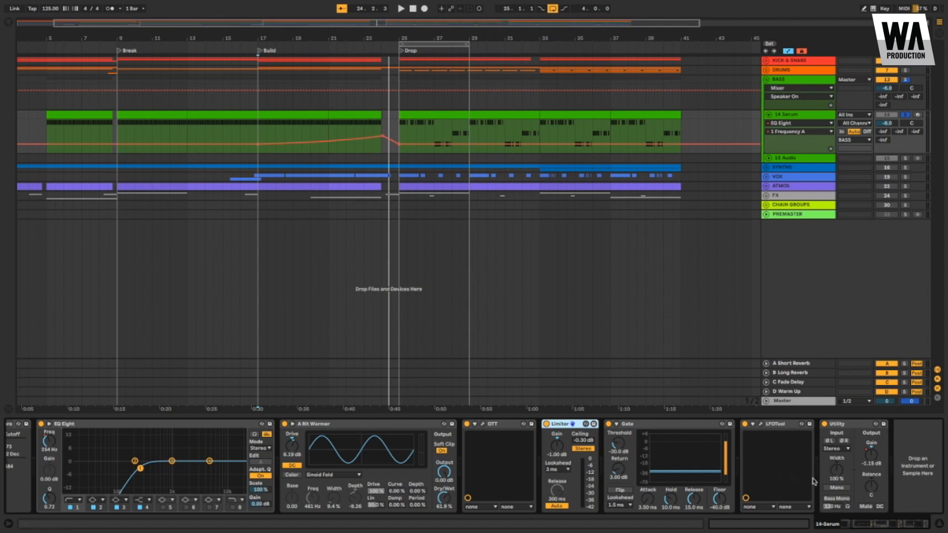
Step: Play the bass from the Build while examining the Gate and the LFOTool volume curve, and close the LFOTool window
key("space")
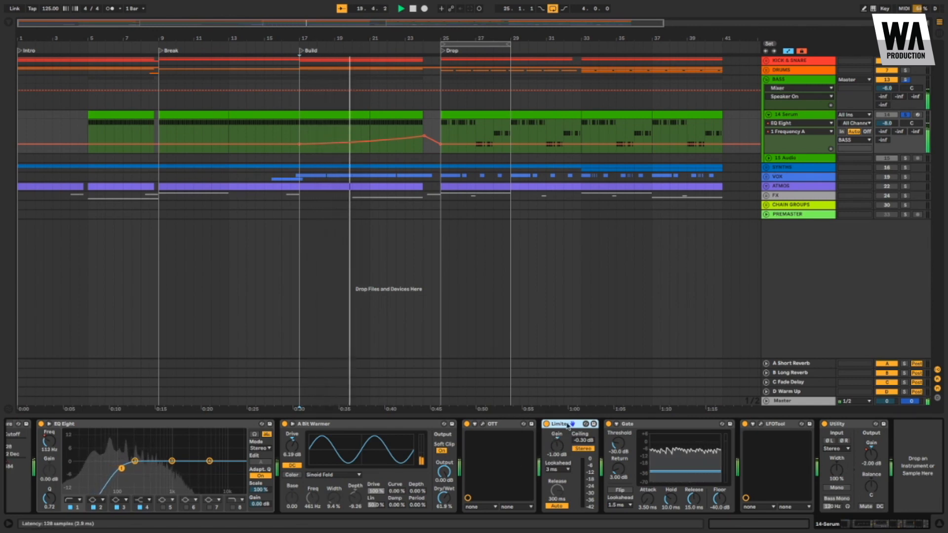
left_click(651, 428)
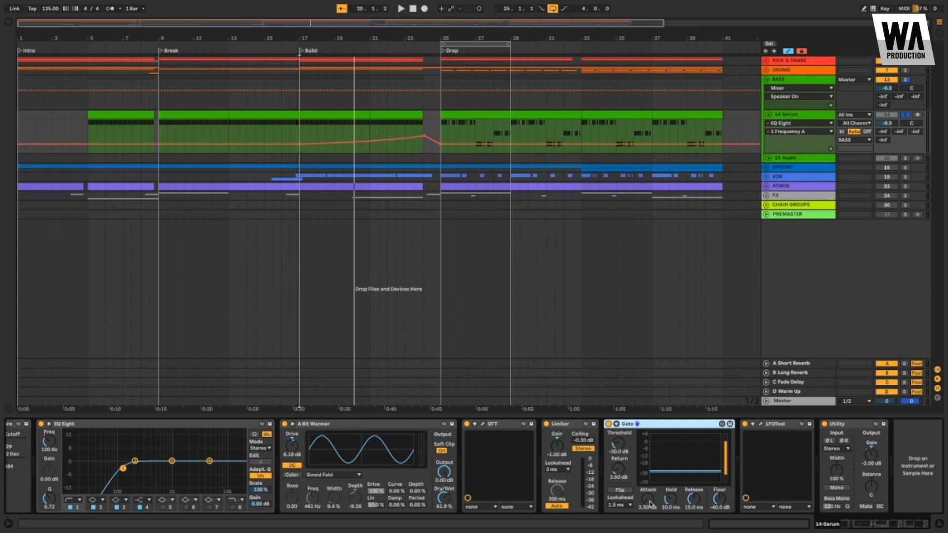
key("space")
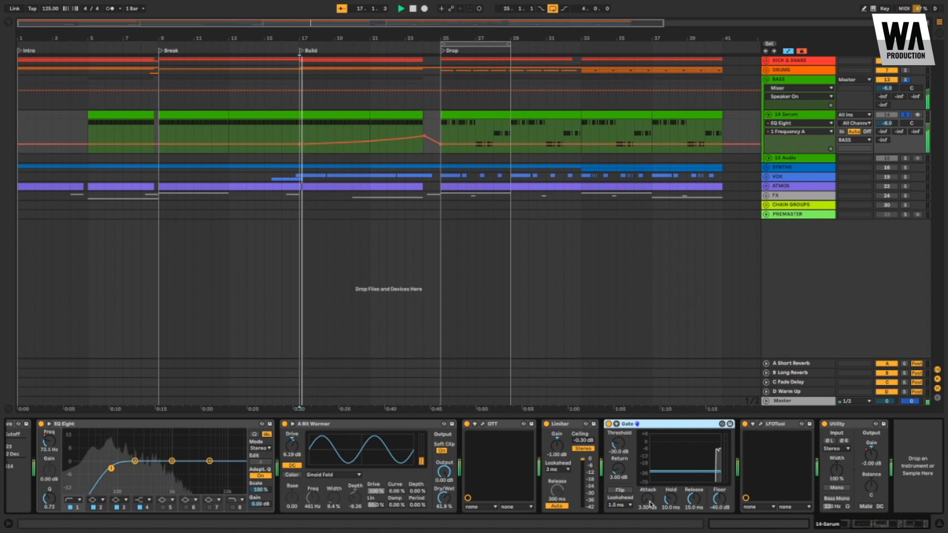
left_click(762, 424)
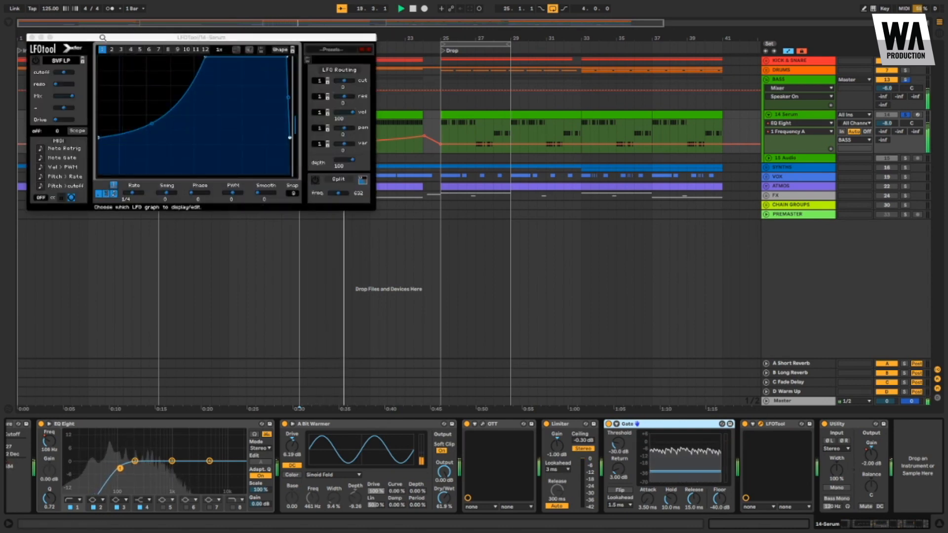
left_click(32, 37)
Step: Play the Serum bass from the Drop and turn off the track's solo to hear it in the mix
left_click(439, 131)
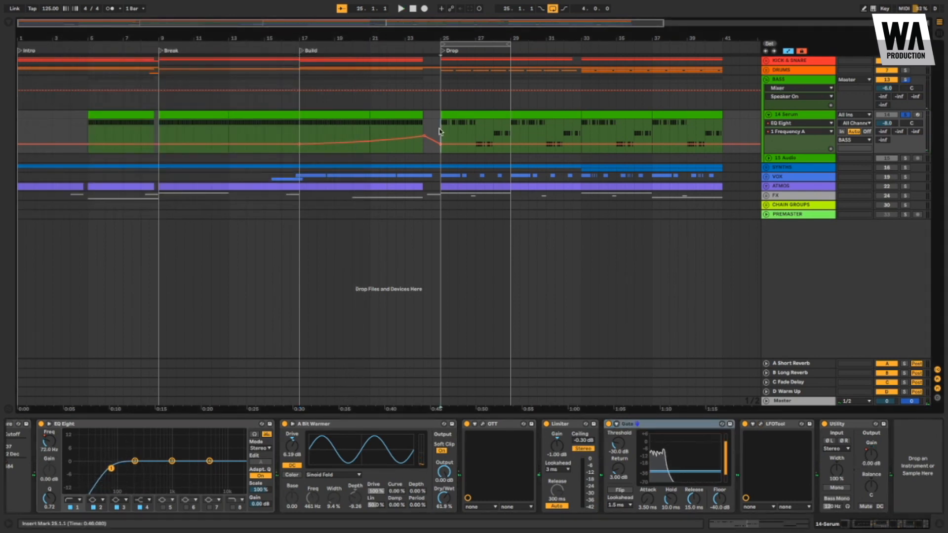
key("space")
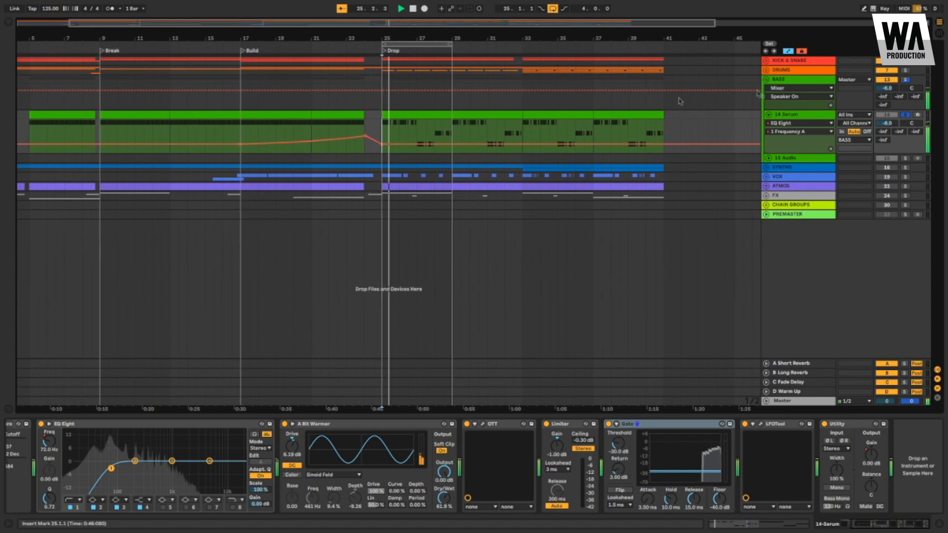
left_click(907, 116)
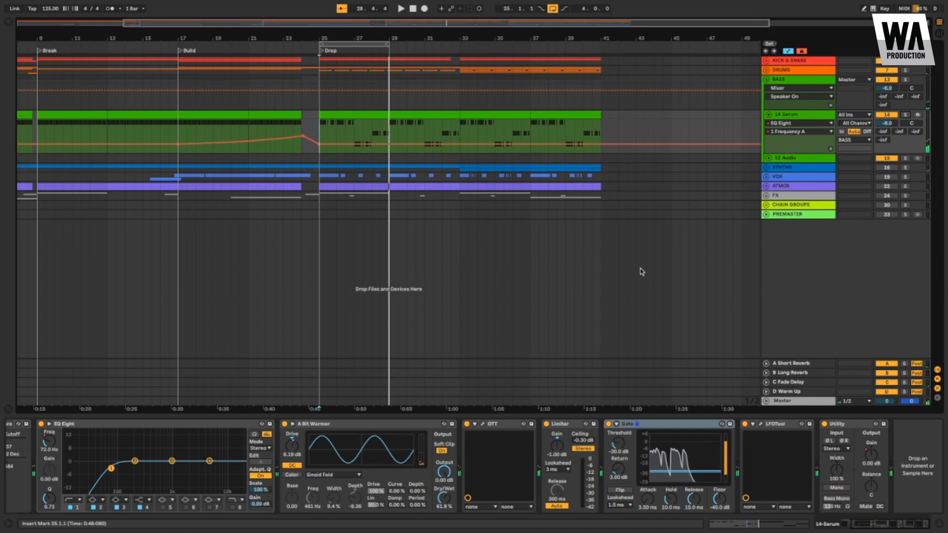
Step: Expand the SYNTHS group, select the 17 Repro-5 track, and play its part from the start of the Drop
left_click(767, 167)
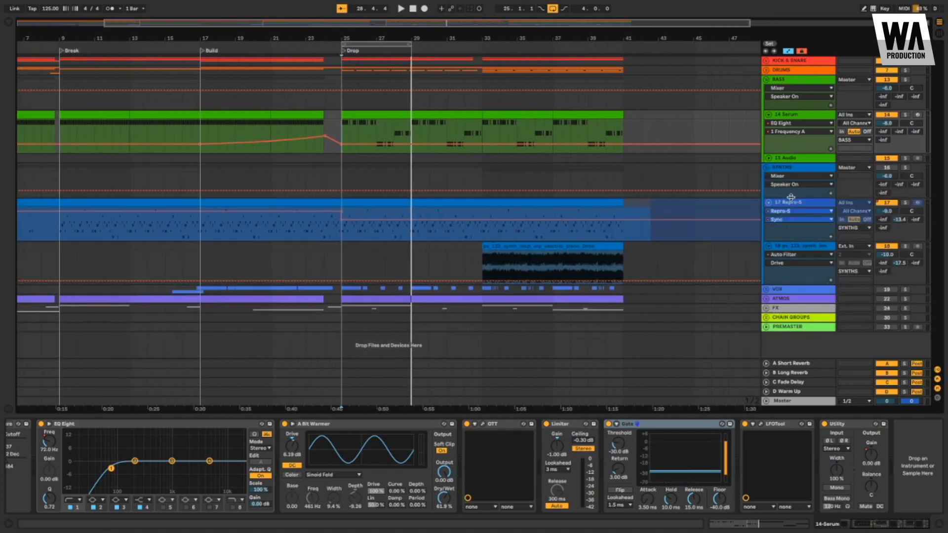
left_click(777, 204)
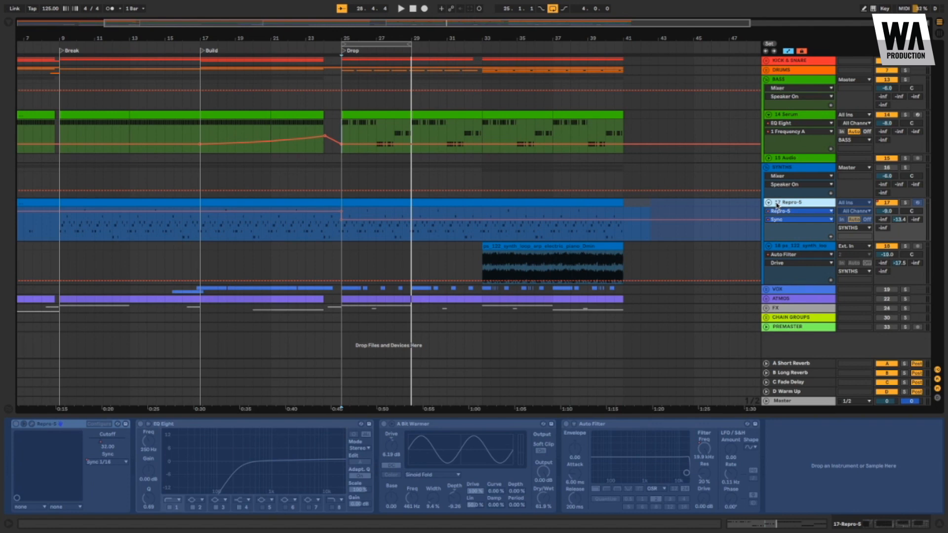
left_click_drag(338, 235, 419, 223)
key("space")
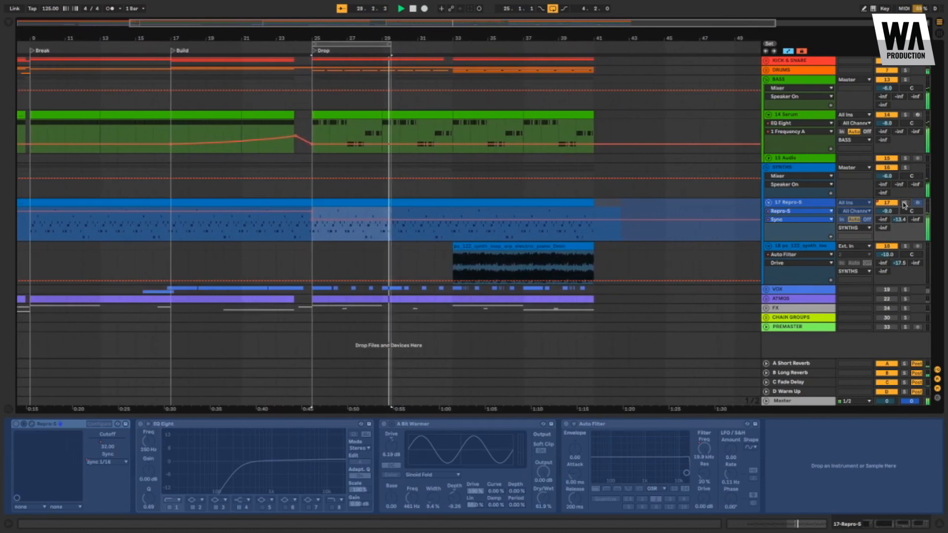
key("space")
Step: Open the Repro-5 MIDI clip in the Drop and unfreeze the Repro-5 track
double_click(444, 204)
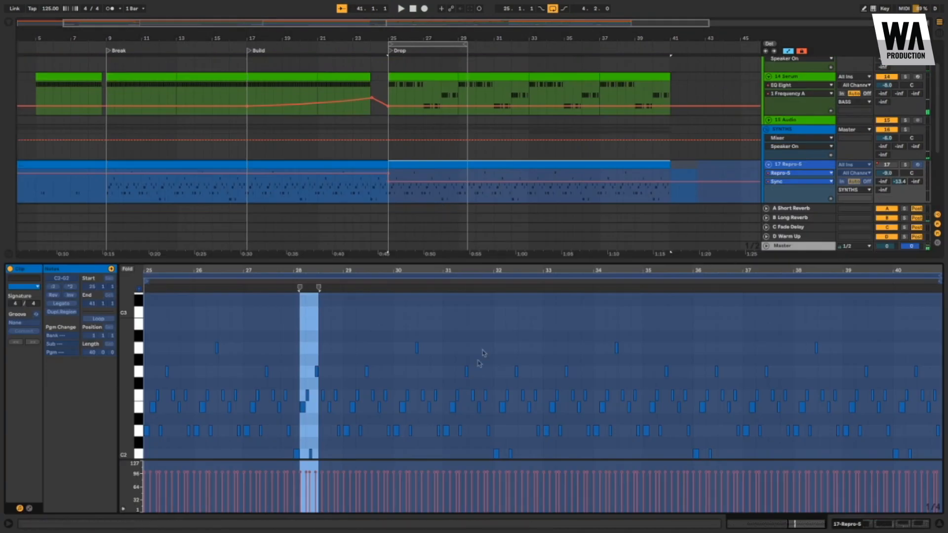
scroll(425, 413, "down", 1)
scroll(427, 415, "left", 1)
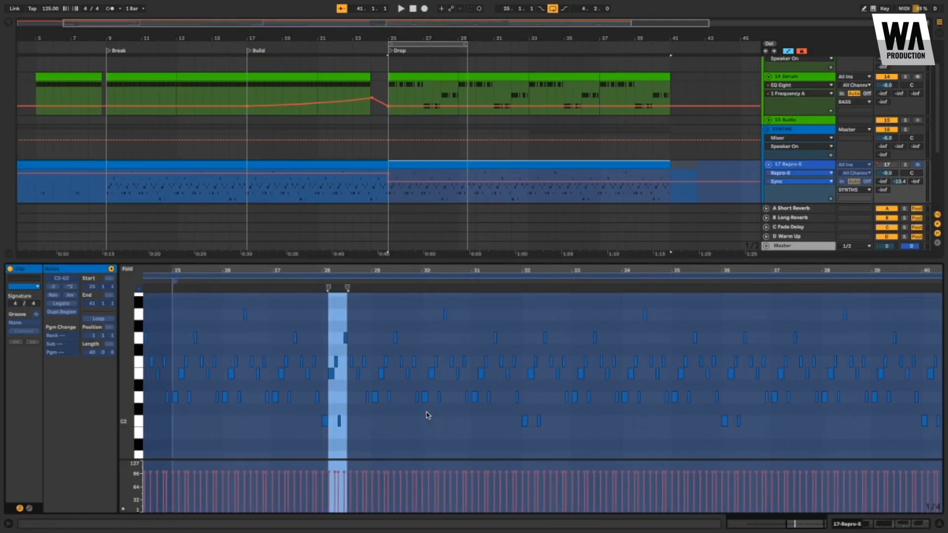
left_click(803, 166)
right_click(800, 166)
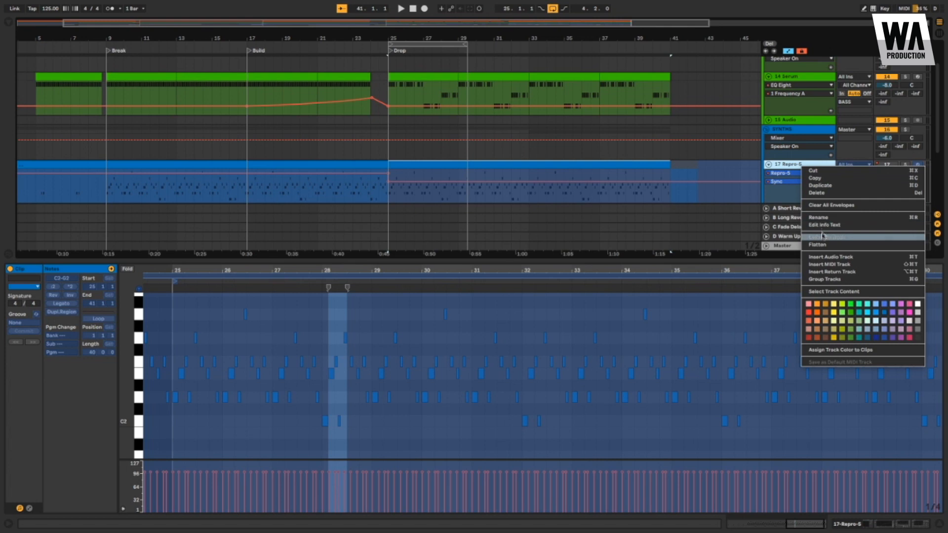
left_click(823, 236)
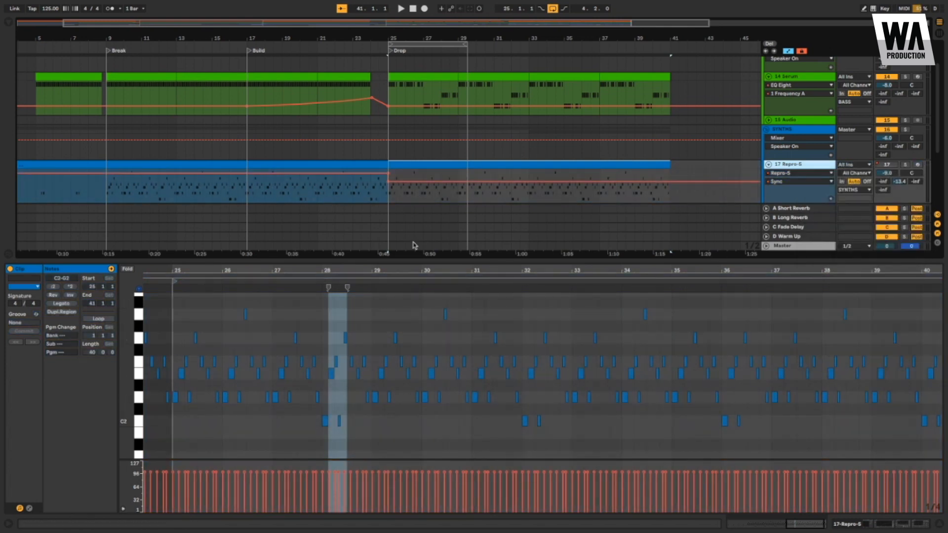
Step: Loop the first bar of the Repro-5 Drop clip and play it with the track soloed
left_click(175, 396)
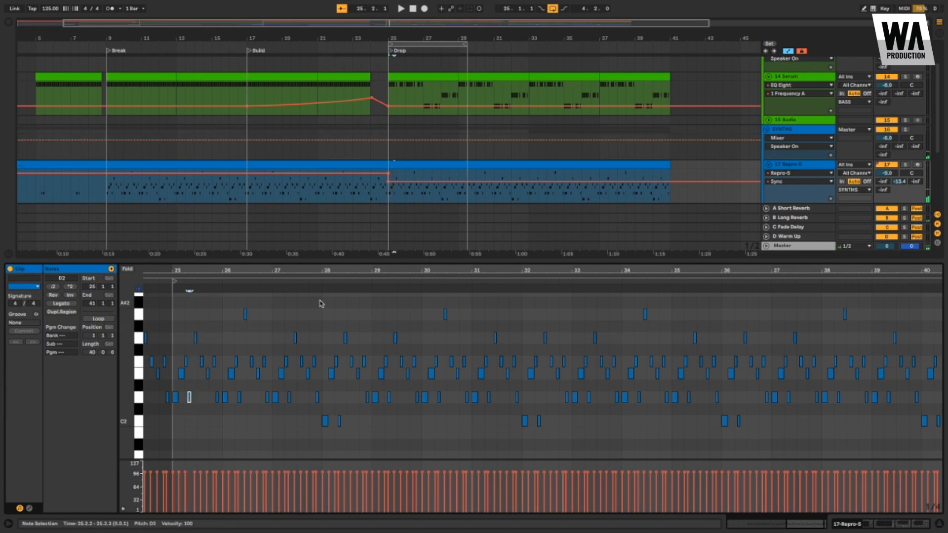
left_click_drag(388, 197, 406, 198)
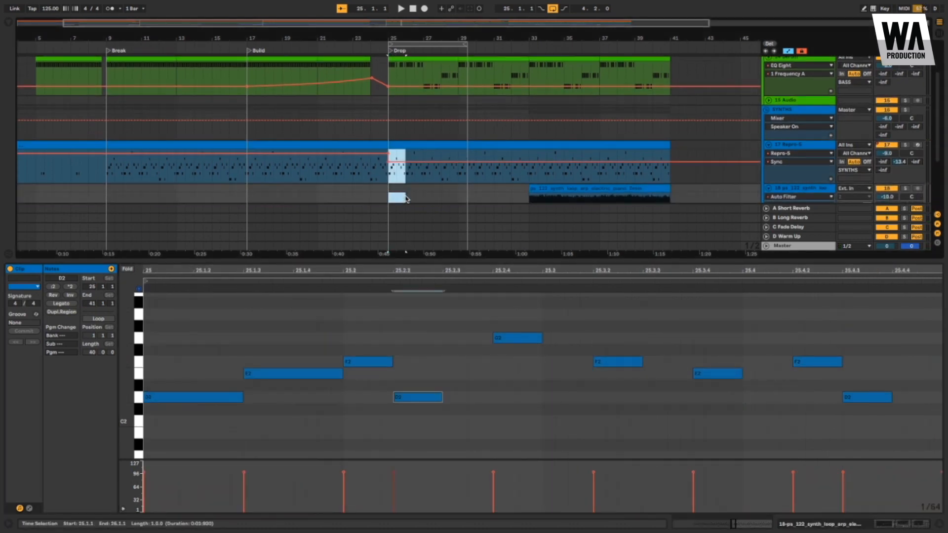
key("space")
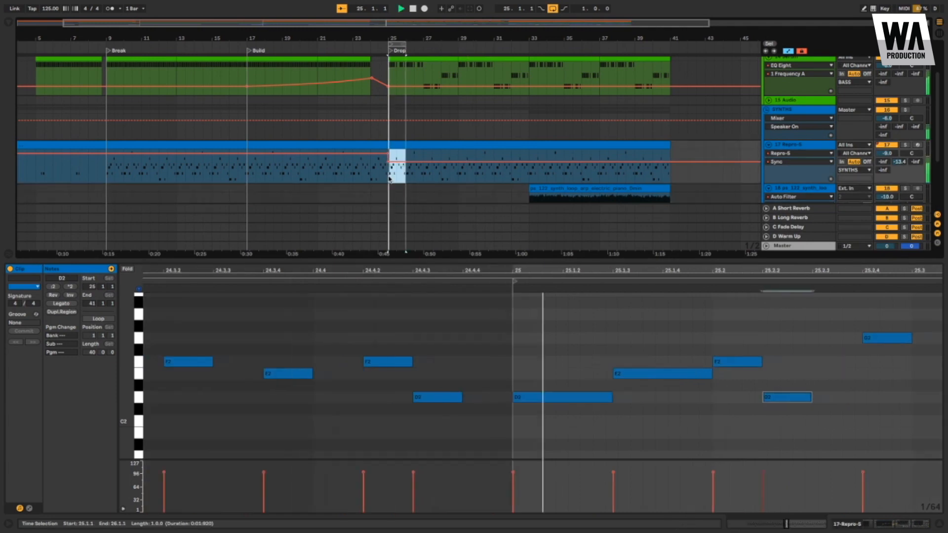
left_click(906, 144)
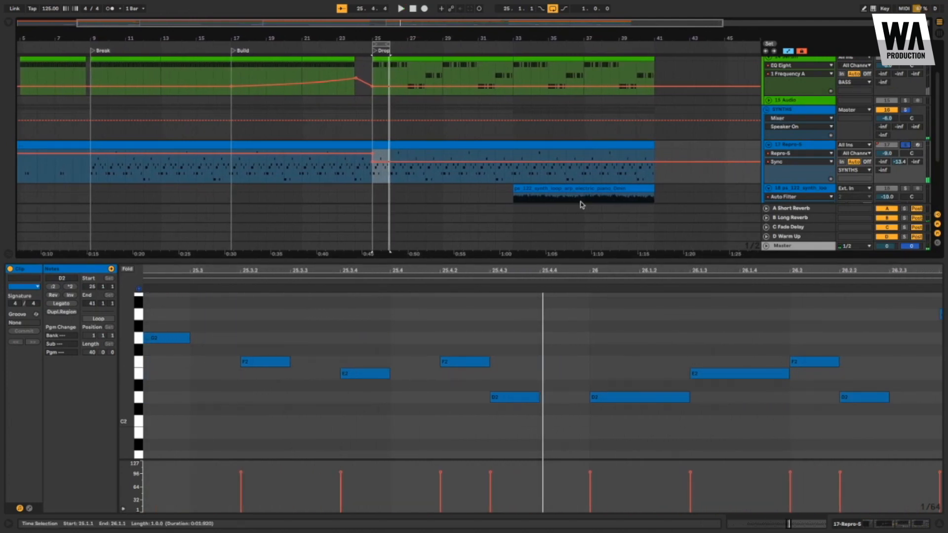
Step: Examine the Repro-5 melody from bar 25, selecting the A2 note in bar 26 and the two C2 notes in bar 28
left_click_drag(472, 270, 473, 232)
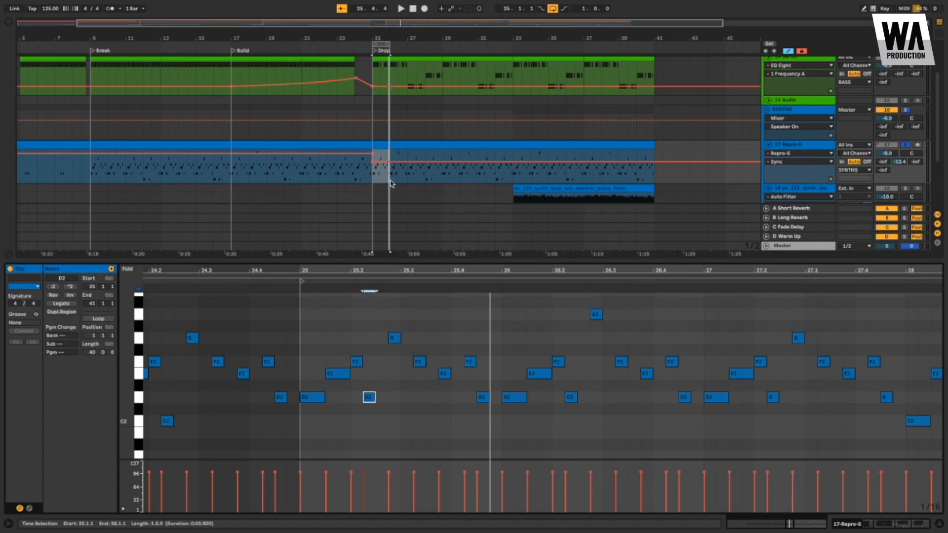
scroll(503, 364, "right", 5)
scroll(503, 364, "up", 1)
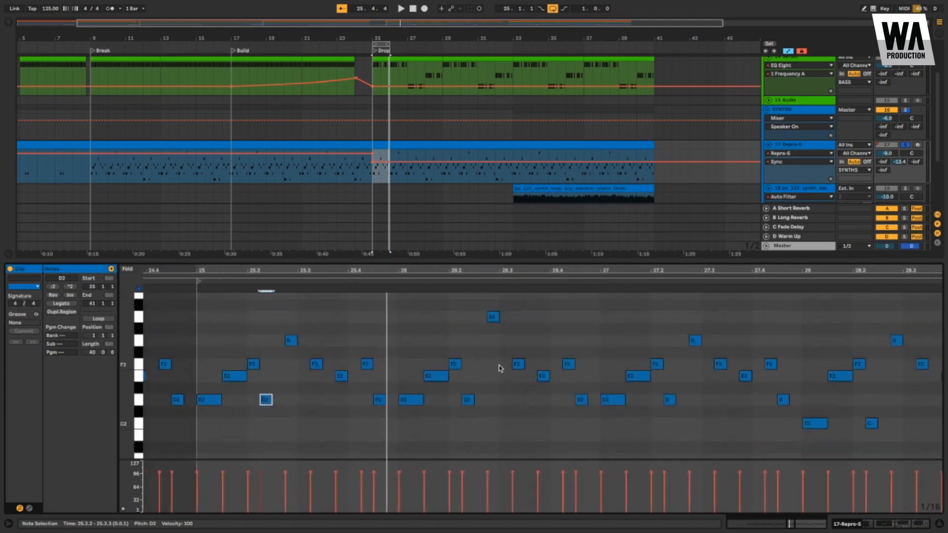
scroll(500, 368, "left", 1)
scroll(499, 368, "up", 1)
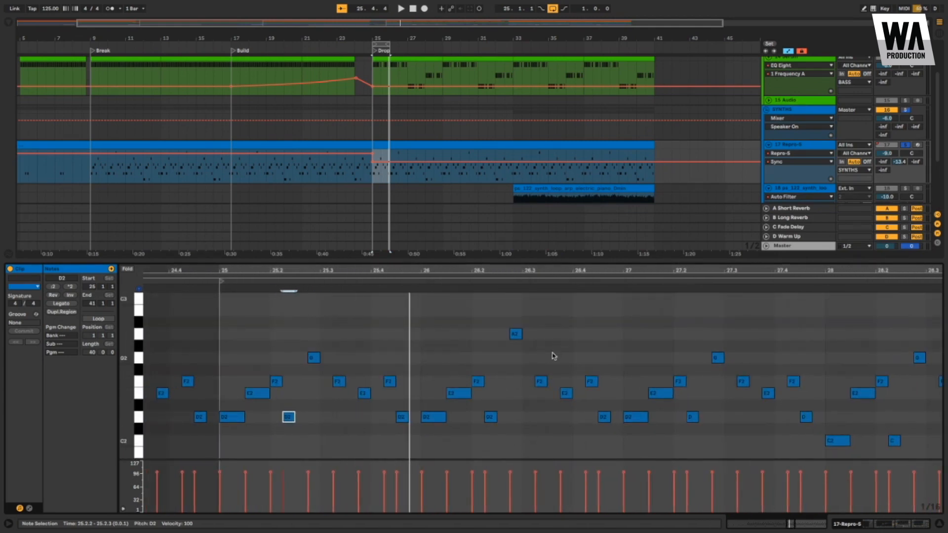
left_click_drag(553, 354, 481, 315)
scroll(663, 388, "right", 6)
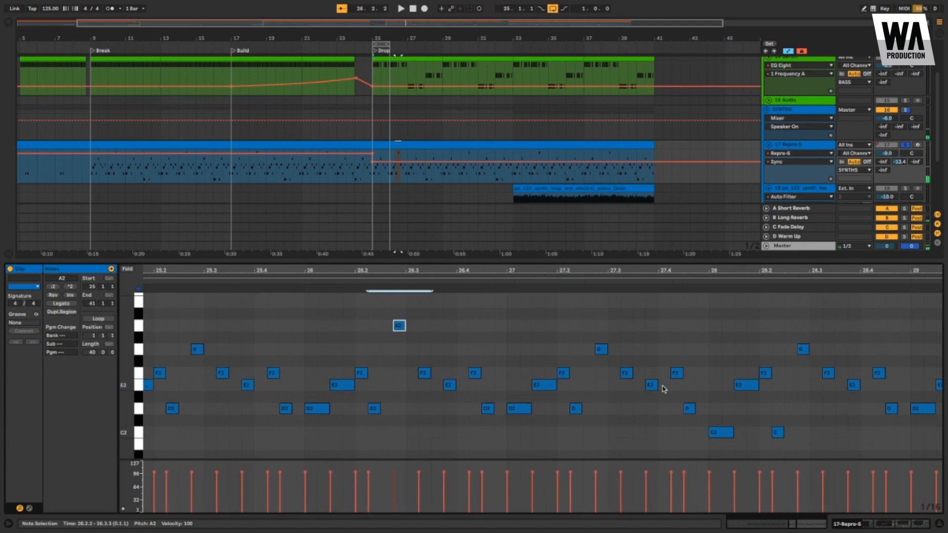
left_click(632, 449)
left_click_drag(626, 448, 548, 428)
scroll(683, 413, "right", 5)
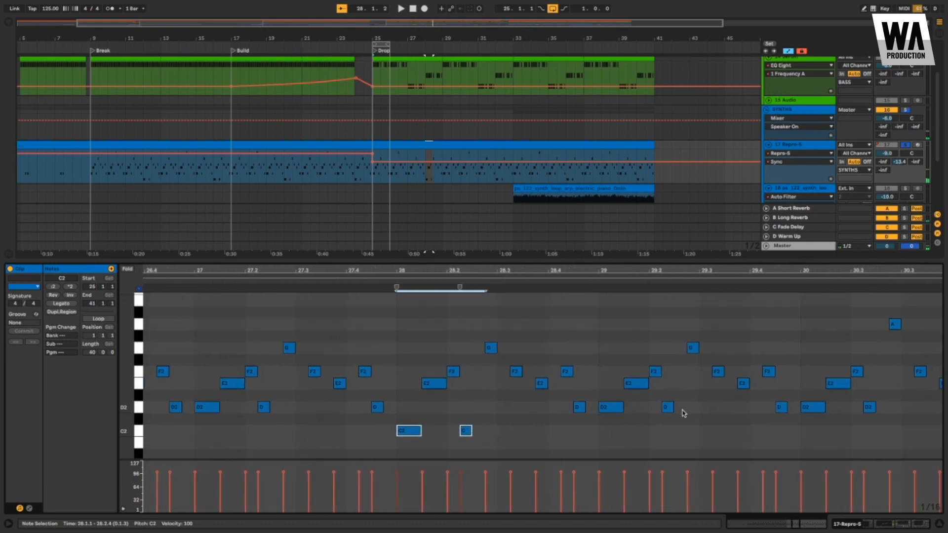
Step: Compare the Serum bass clip with the Repro-5 clip in the Drop, showing the full Repro-5 pattern
scroll(413, 72, "up", 2)
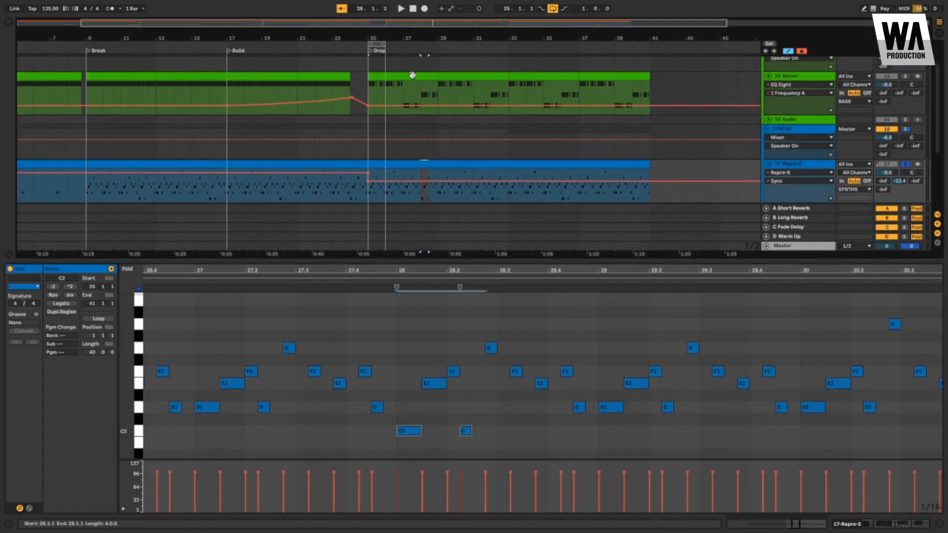
left_click(413, 76)
left_click(425, 162)
scroll(426, 164, "down", 2)
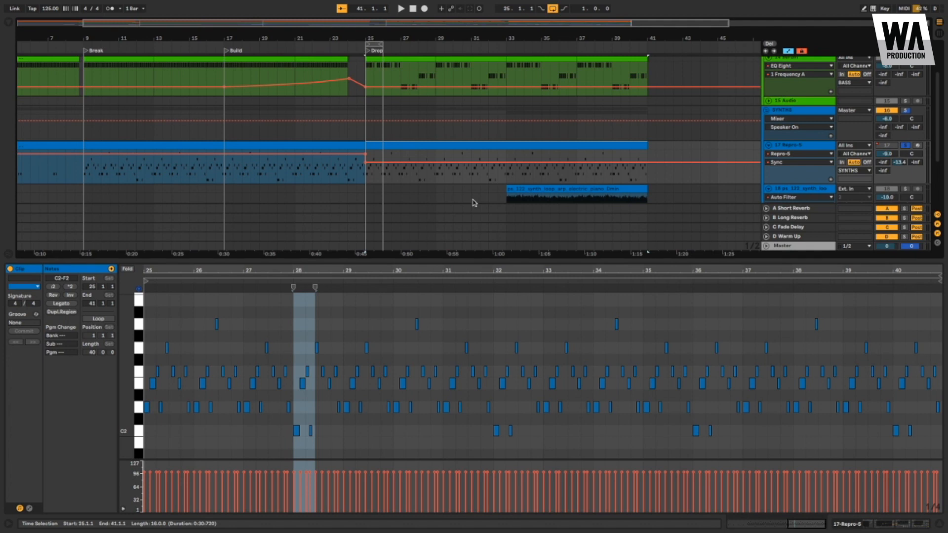
Step: Show the device chain of the Repro-5 track
left_click(798, 159)
left_click(797, 151)
double_click(794, 148)
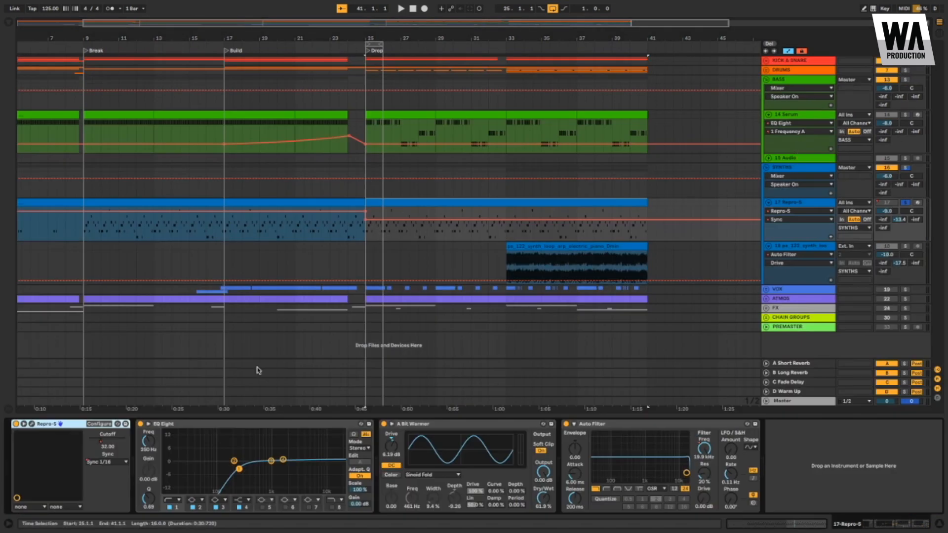
Step: Open the Repro-5 plugin window to examine its S7 V-Table patch and effects, and close it again
left_click(32, 424)
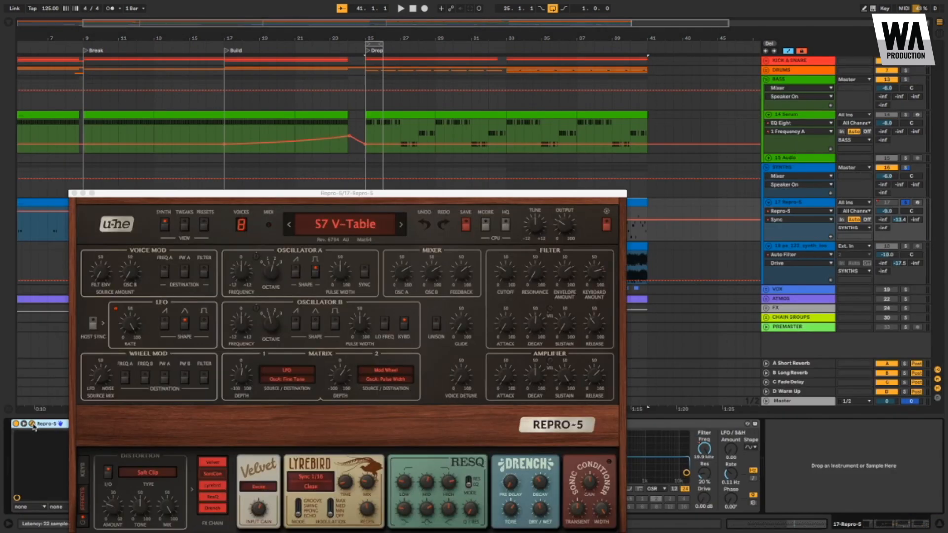
left_click_drag(332, 194, 347, 136)
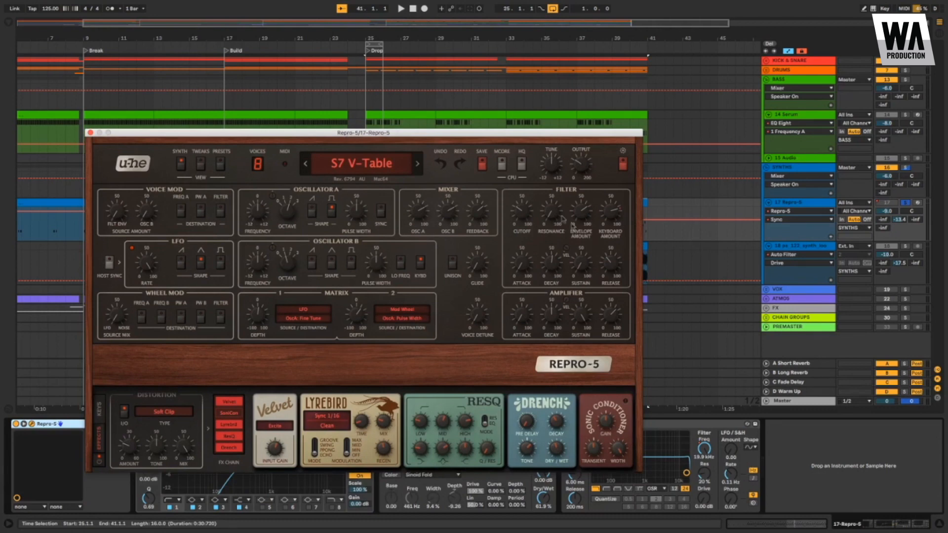
left_click_drag(484, 133, 524, 253)
left_click(133, 249)
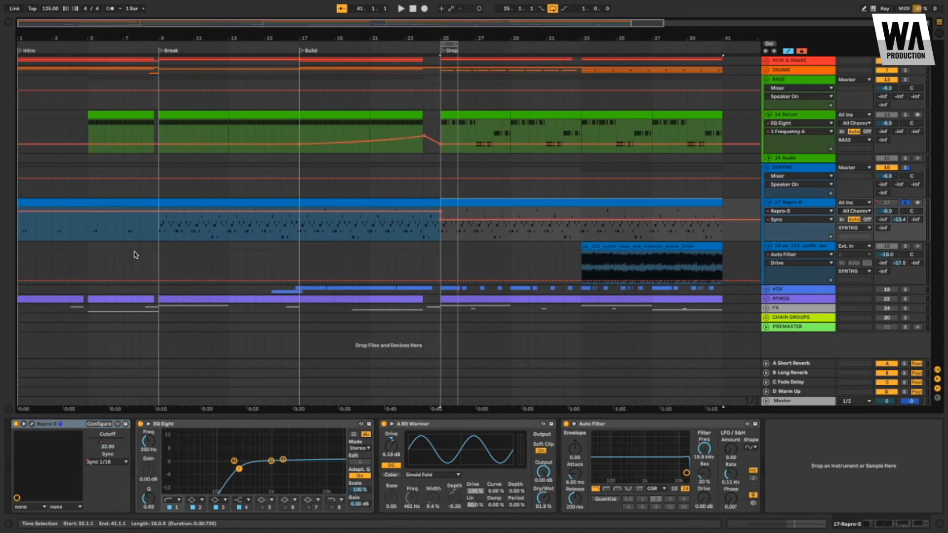
Step: Show the Repro-5 Cutoff automation and select the bar just before the Drop, from bar 24 to 25
left_click(809, 220)
left_click(789, 236)
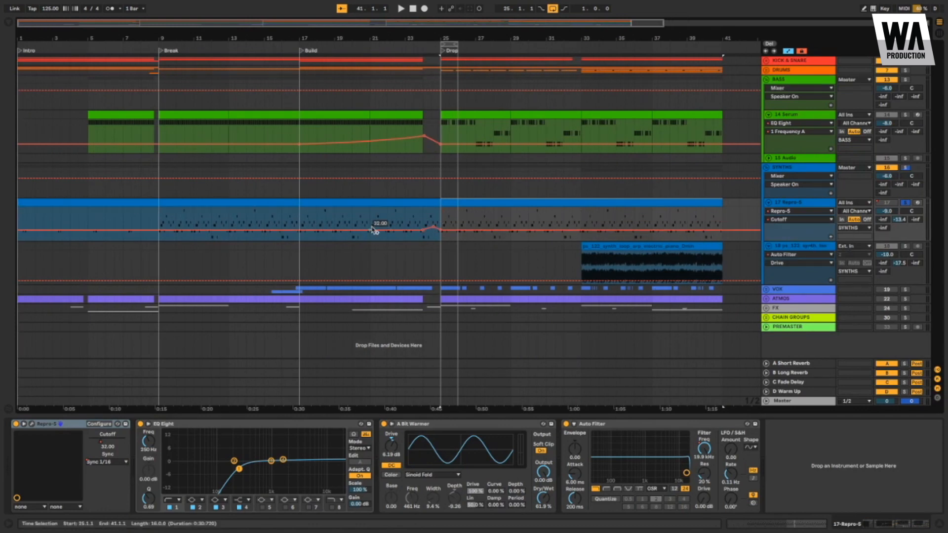
left_click_drag(419, 225, 441, 220)
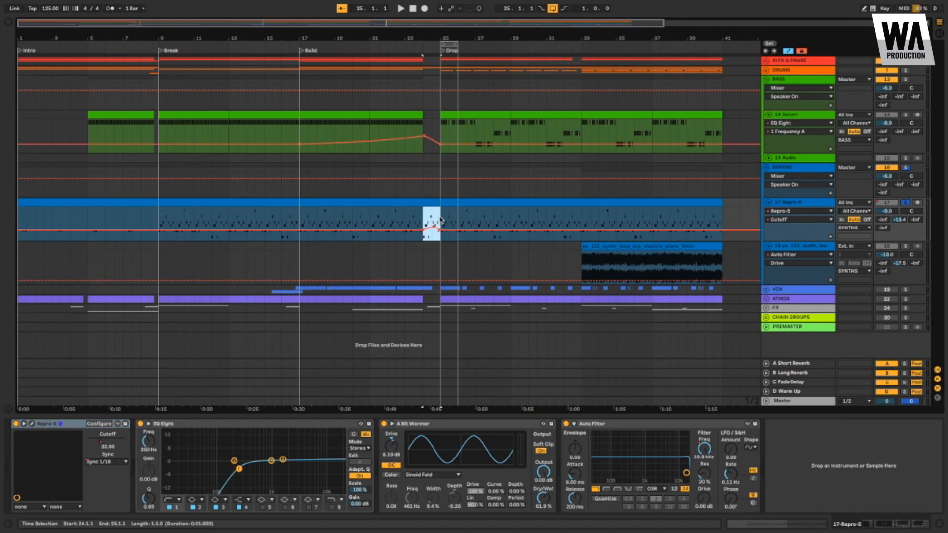
Step: Show the Repro-5 Sync automation and play the soloed track from the Build into the Drop
left_click(777, 219)
left_click(784, 233)
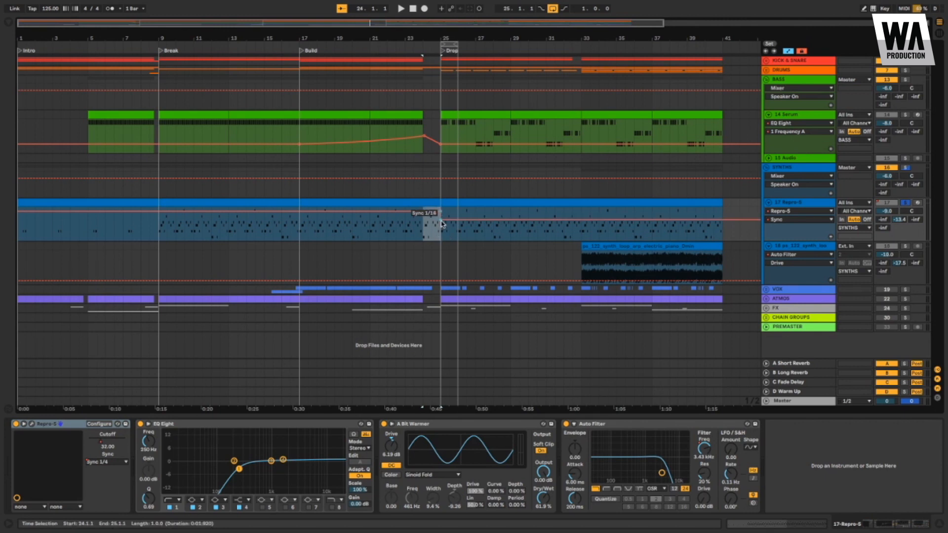
left_click(795, 205)
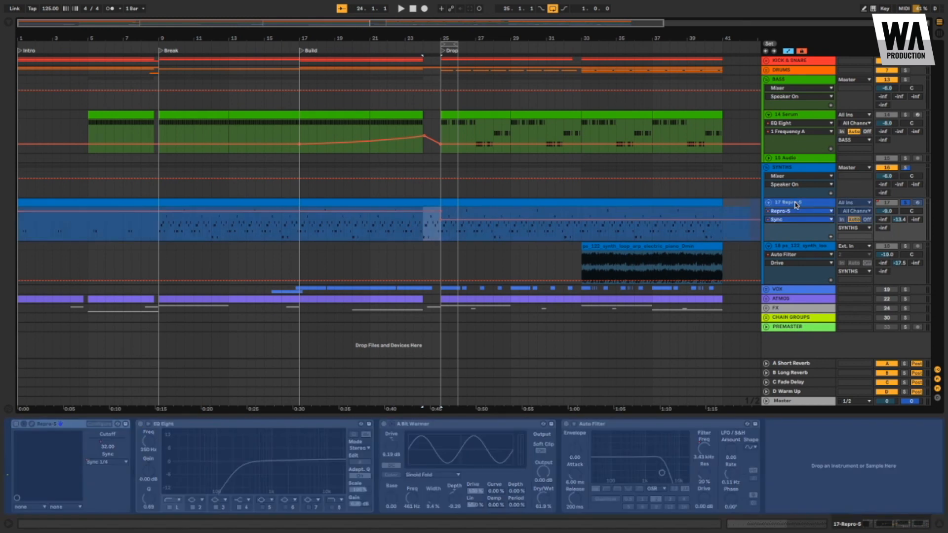
left_click(304, 230)
key("space")
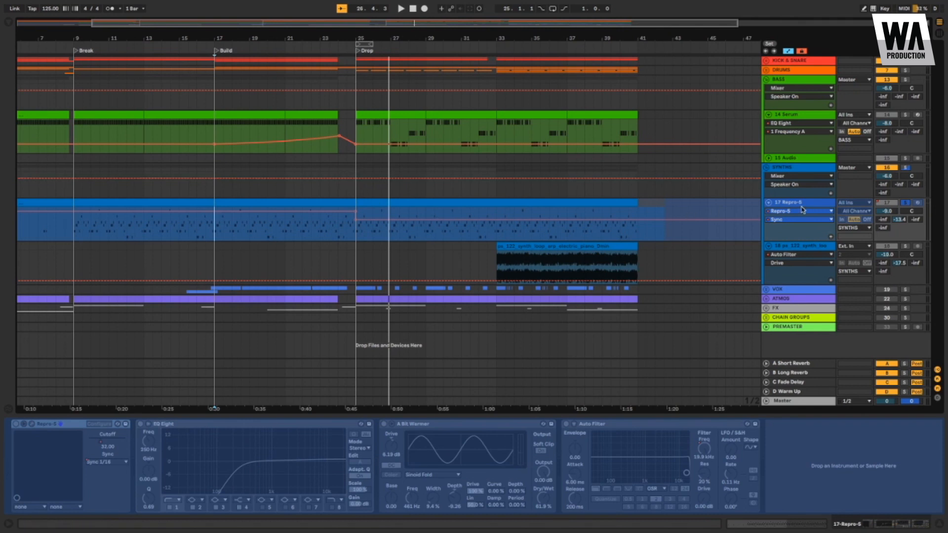
Step: Show the Auto Filter Frequency automation on the Repro-5 track and play from the Break at bar 9
scroll(641, 247, "left", 3)
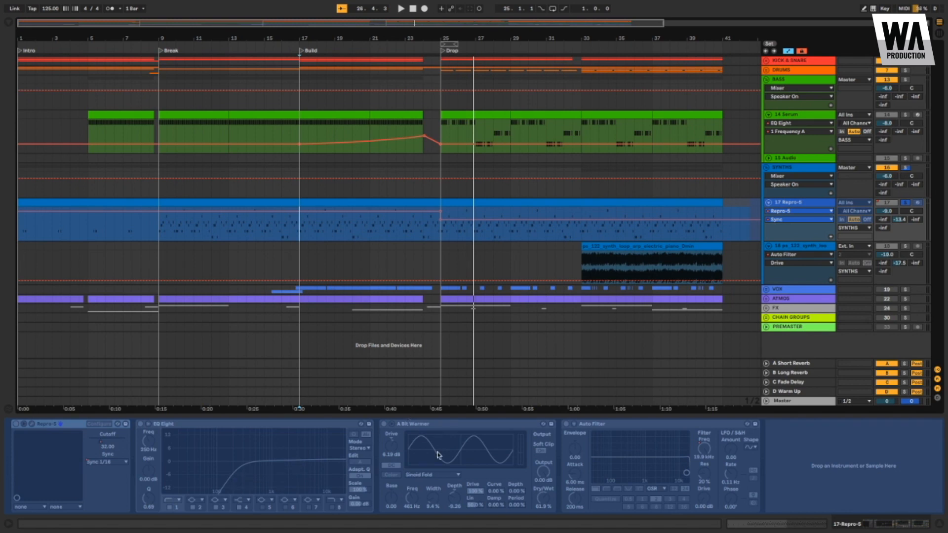
left_click(799, 212)
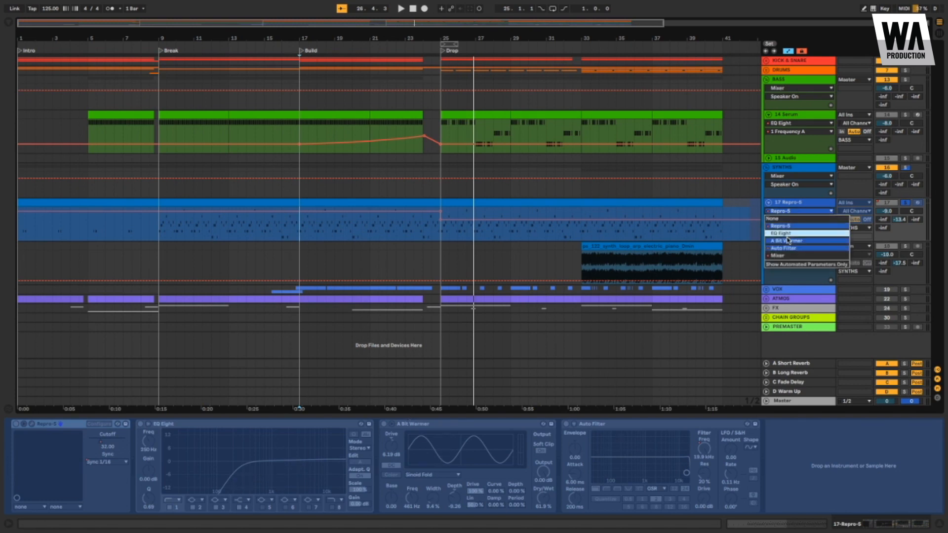
left_click(786, 252)
left_click(160, 238)
key("space")
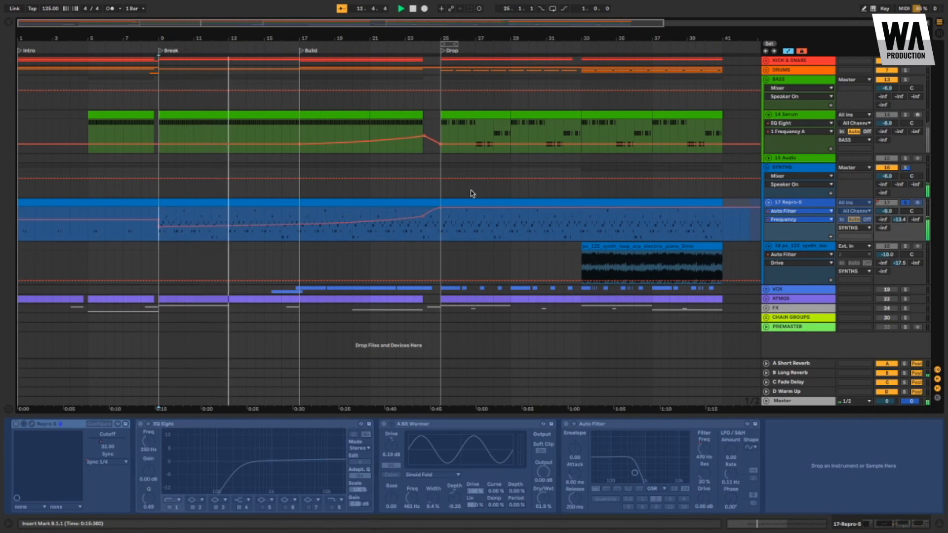
Step: Examine the Repro-5 track's Mixer Speaker On automation at the end of the Drop and stop playback
left_click(788, 212)
left_click(777, 256)
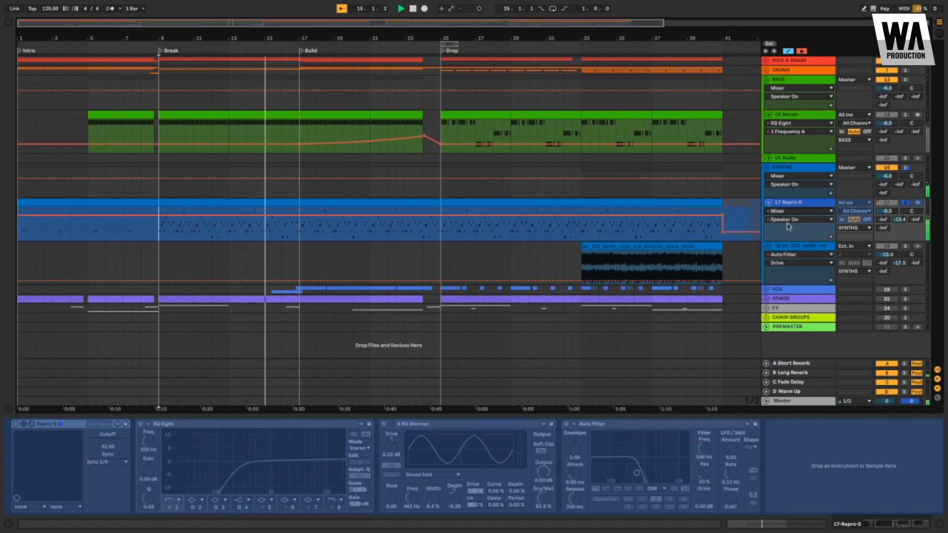
scroll(691, 255, "right", 3)
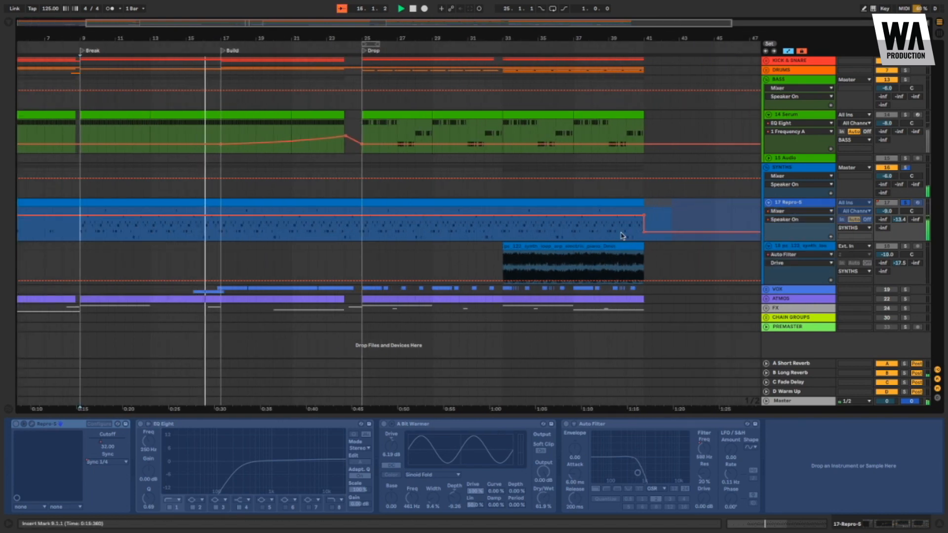
left_click(637, 223)
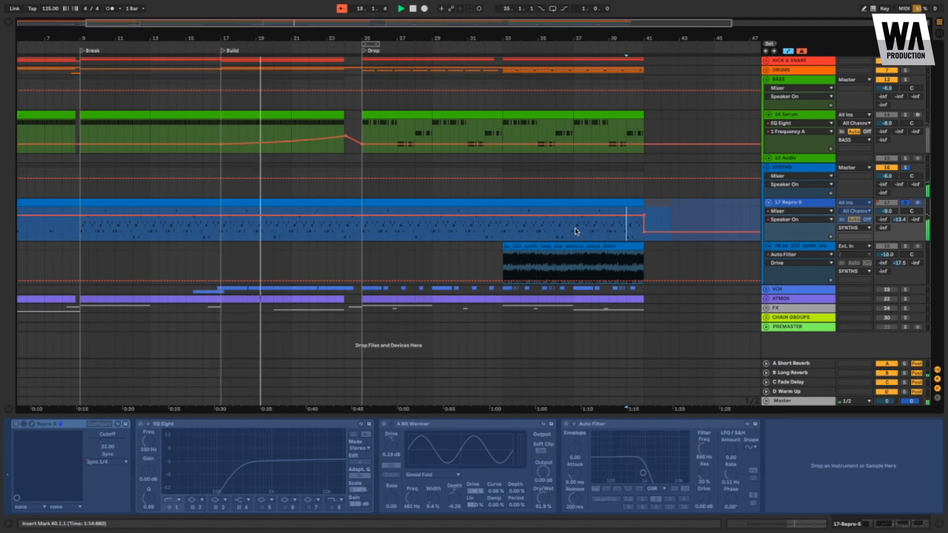
scroll(640, 202, "left", 3)
scroll(640, 202, "left", 1)
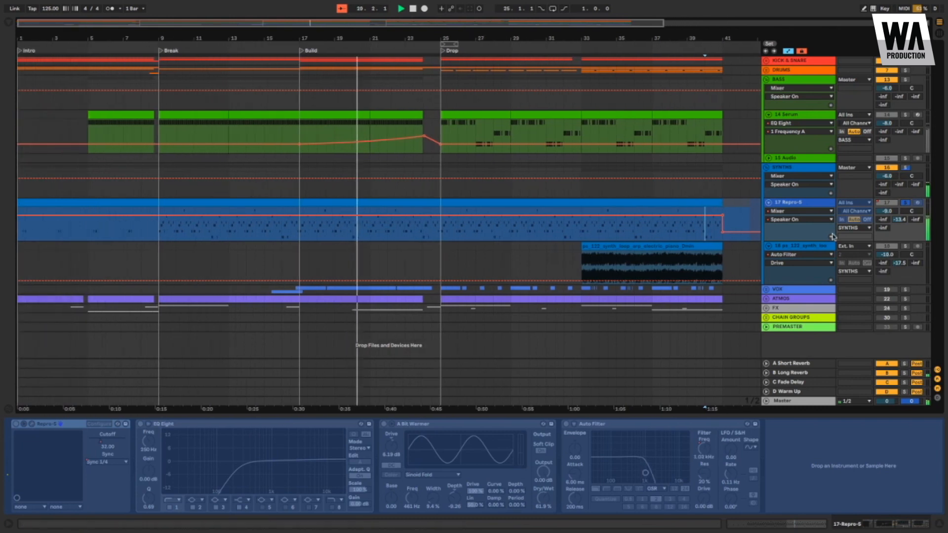
left_click(811, 203)
key("space")
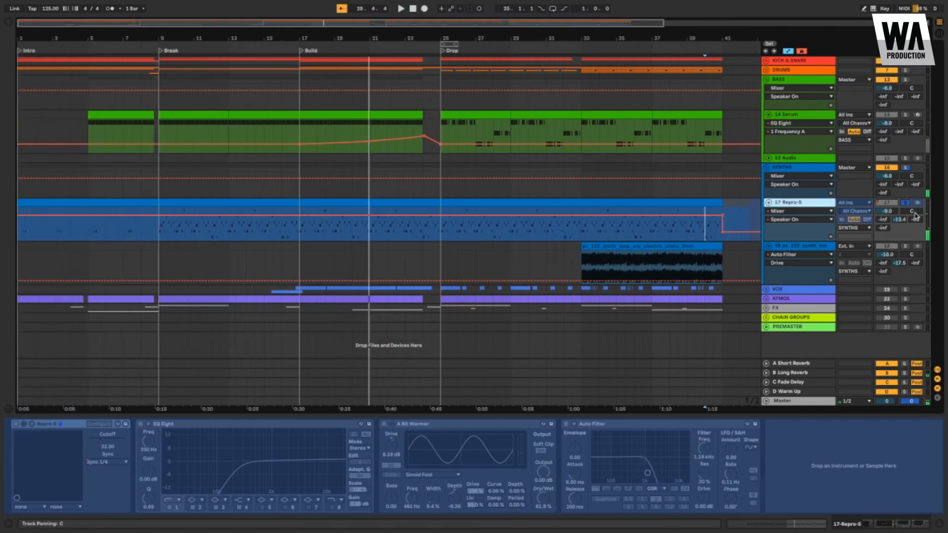
Step: Solo the electric piano synth loop track instead of Repro-5, play it from bar 33 and select its clip
left_click(905, 202)
left_click(906, 163)
left_click(906, 168)
scroll(603, 251, "right", 5)
left_click(907, 254)
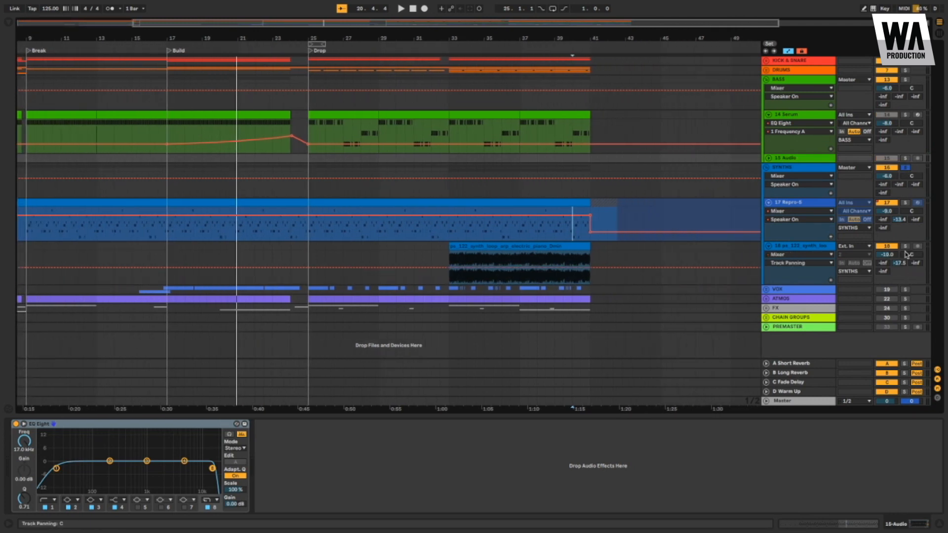
left_click(450, 257)
key("space")
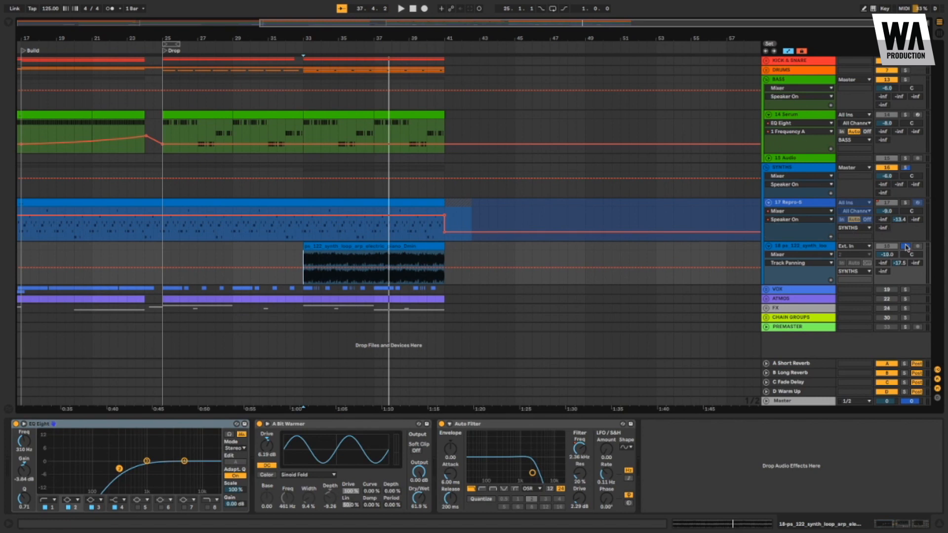
left_click(405, 246)
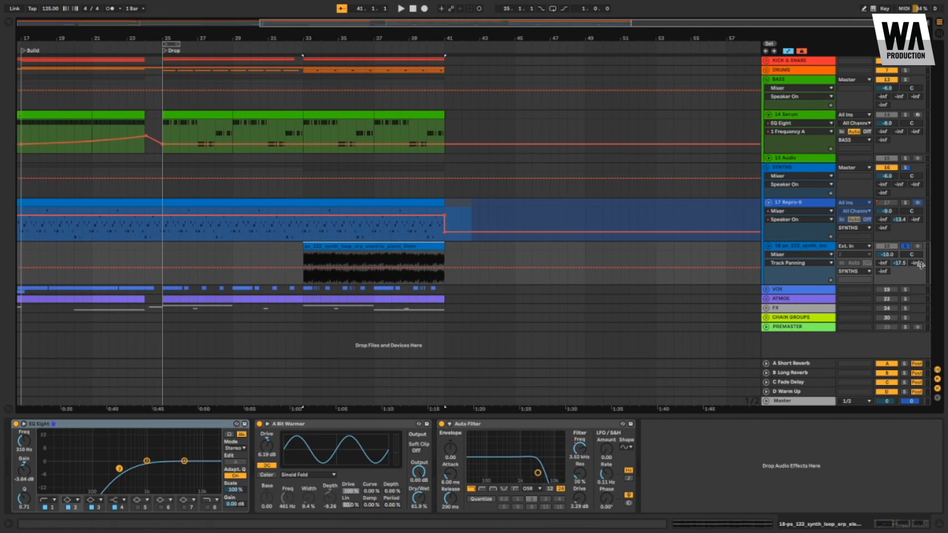
Step: Unsolo the synth tracks, play the full mix from the Drop at bar 25, and show the whole arrangement
left_click(894, 203)
left_click(461, 9)
left_click(165, 240)
key("space")
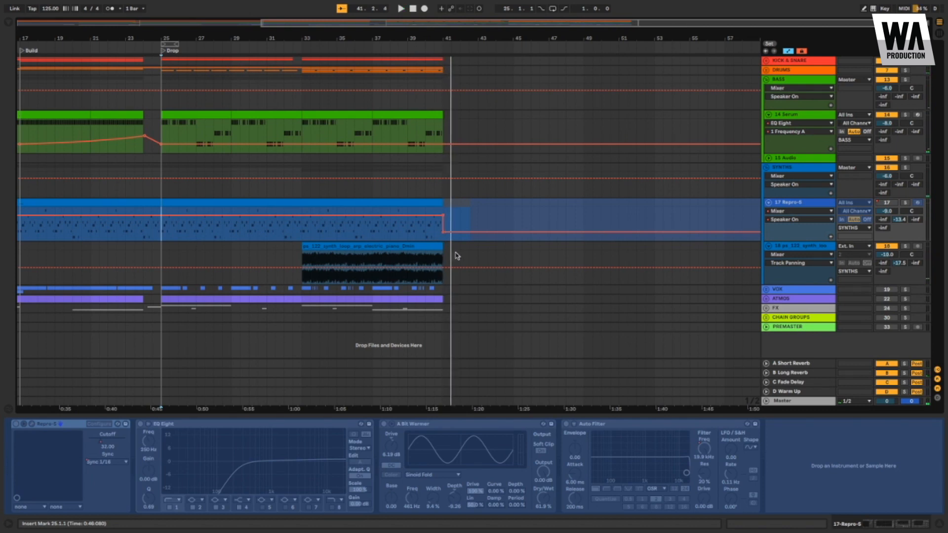
scroll(457, 255, "left", 3)
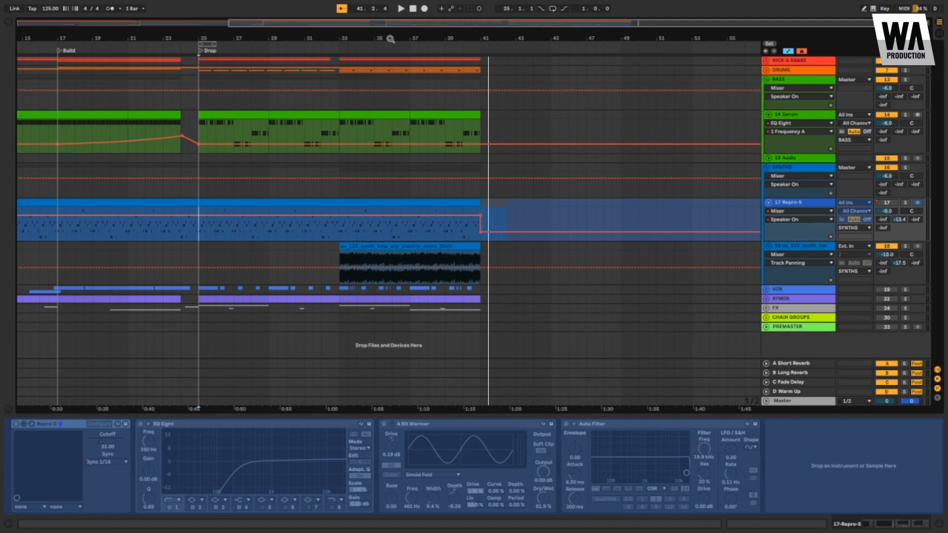
left_click_drag(390, 39, 446, 22)
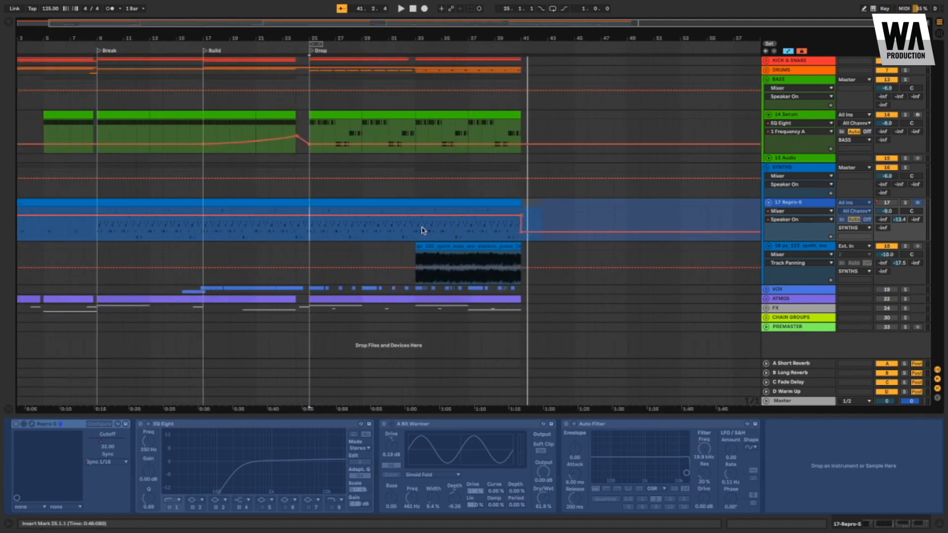
scroll(422, 230, "left", 2)
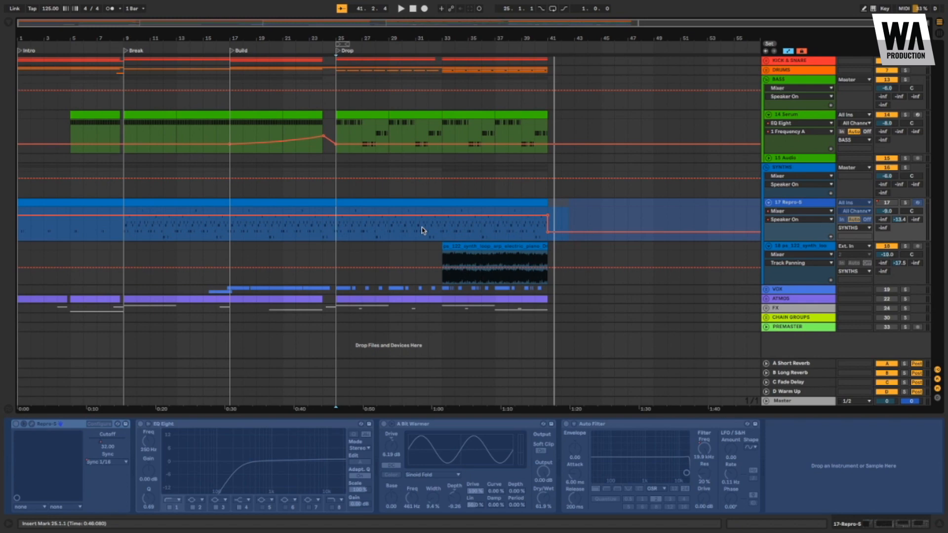